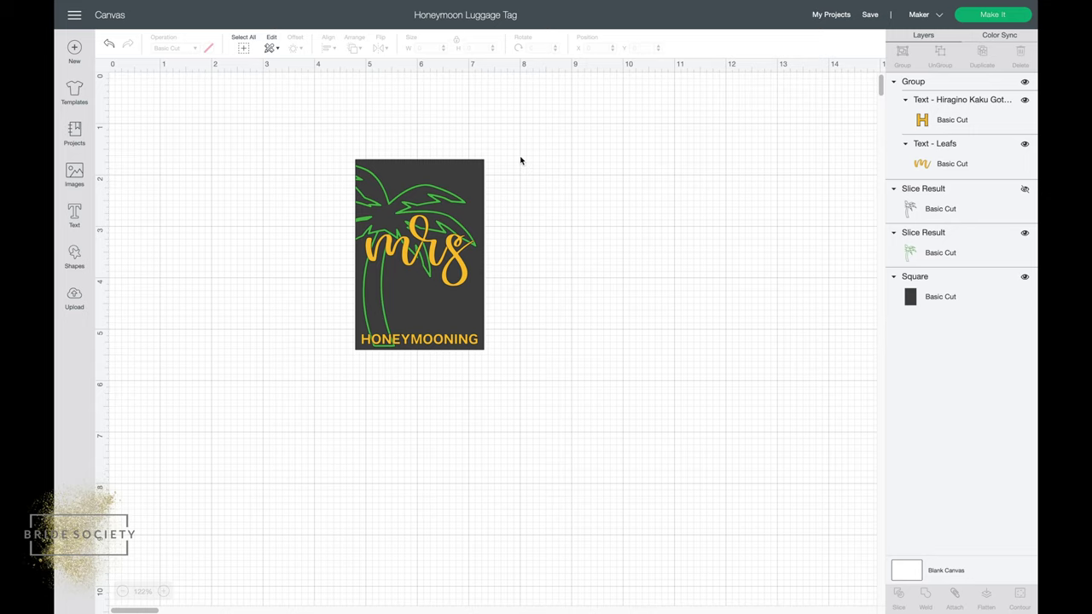
Step: Add a square, place it right of the first tag, and unlock its proportions
scroll(521, 161, right, 5)
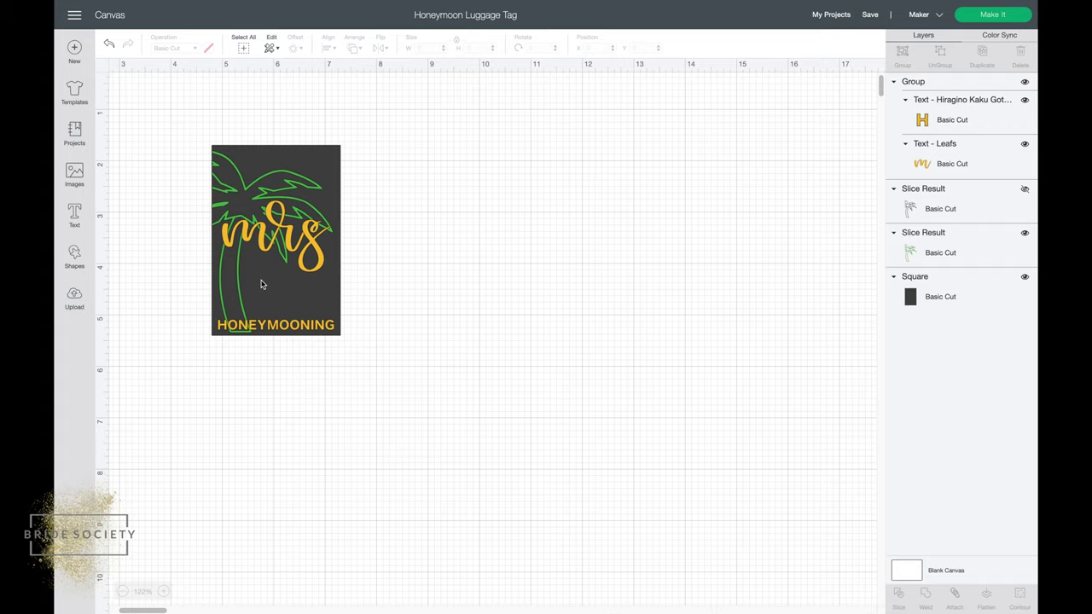
click(73, 256)
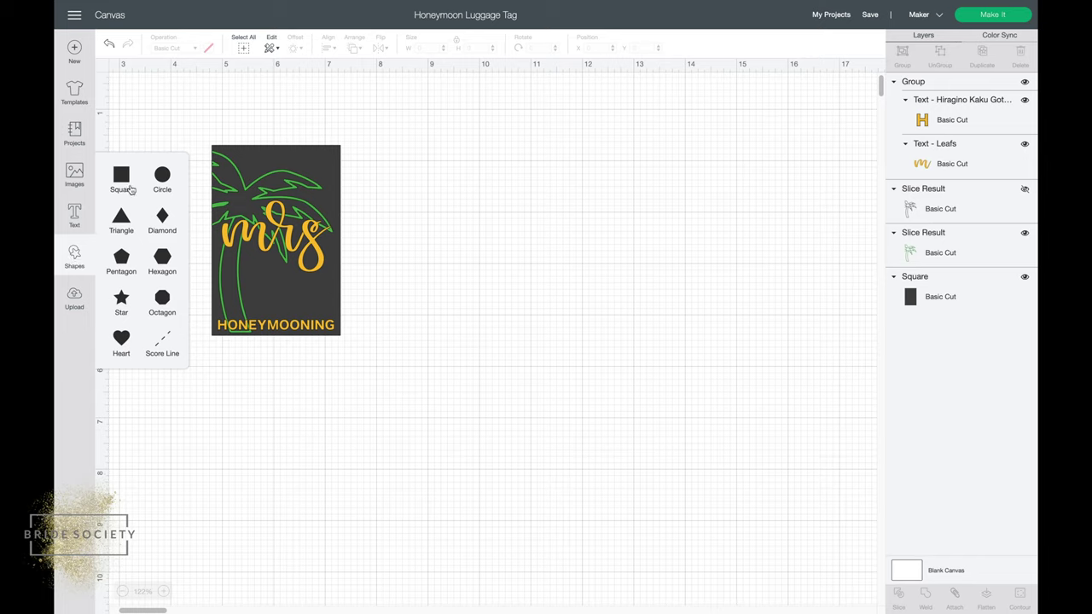
click(123, 178)
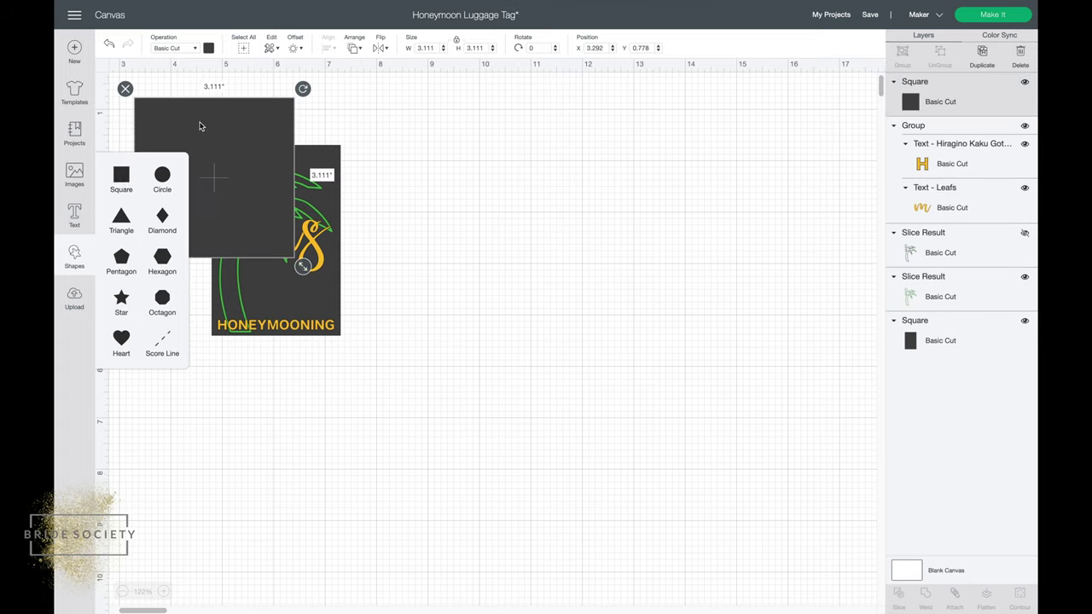
drag(200, 123, 512, 176)
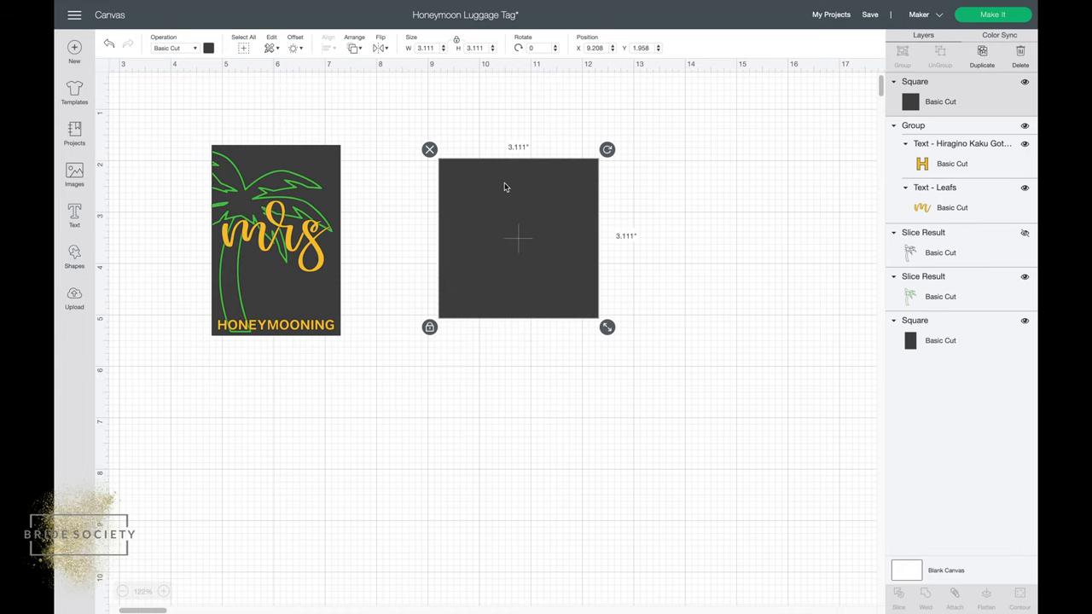
click(431, 328)
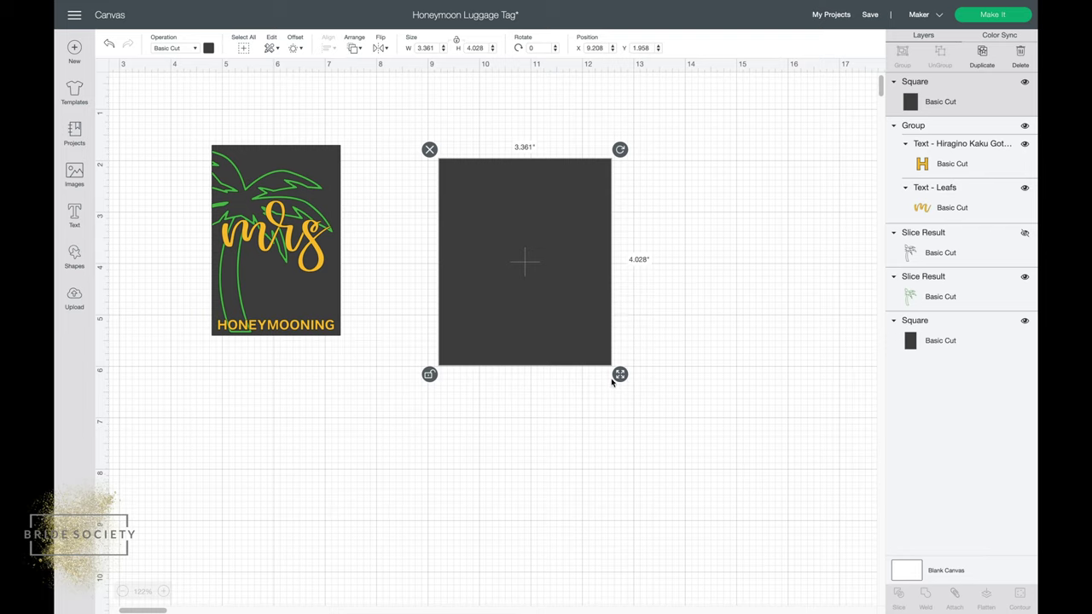
Step: Resize the square into a 2.5 x 3.7 inch rectangle
drag(620, 374, 588, 352)
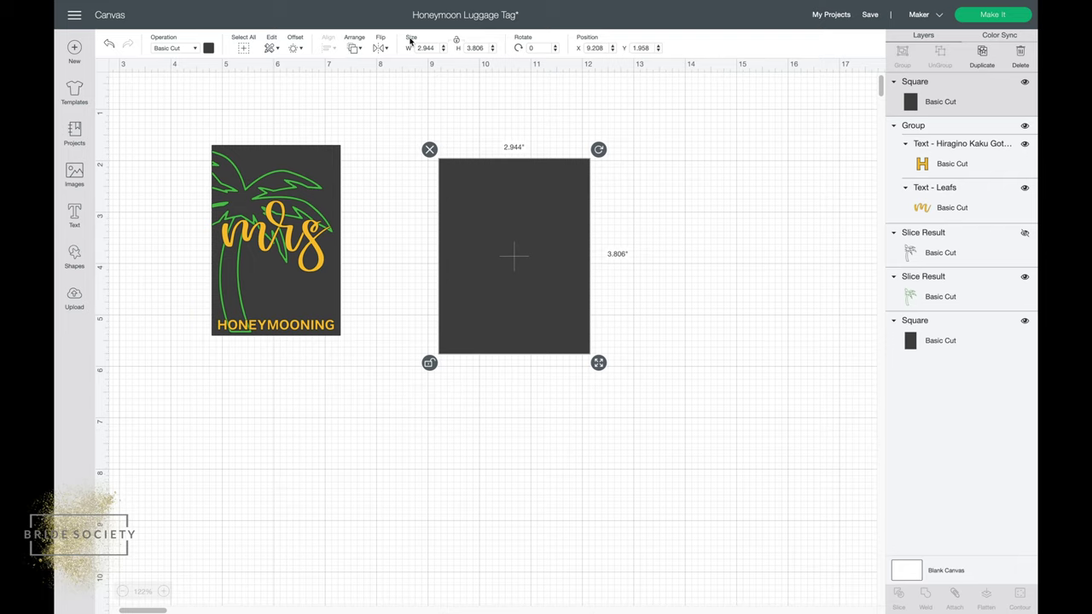
click(438, 48)
text(2.5)
key(Tab)
text(3)
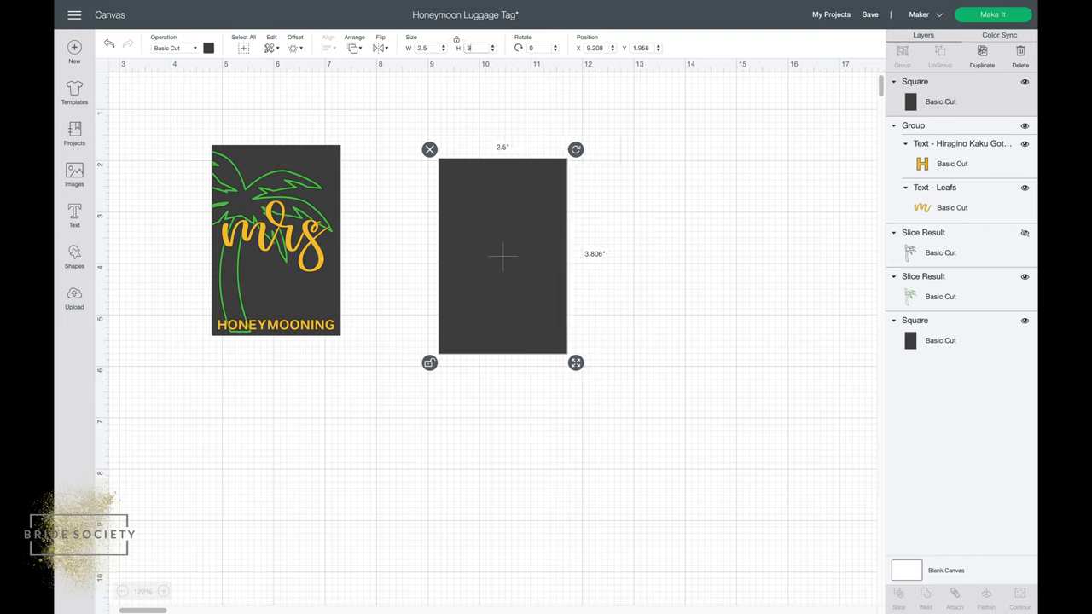
text(.7)
key(Return)
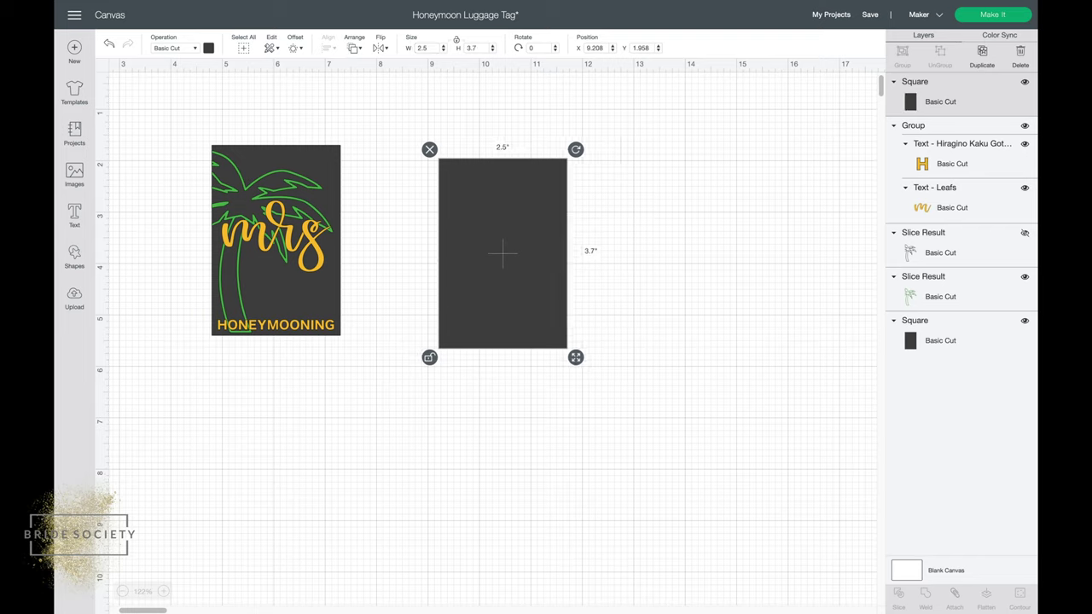
Step: Relock the rectangle's proportions and move it further right of the first tag
click(457, 44)
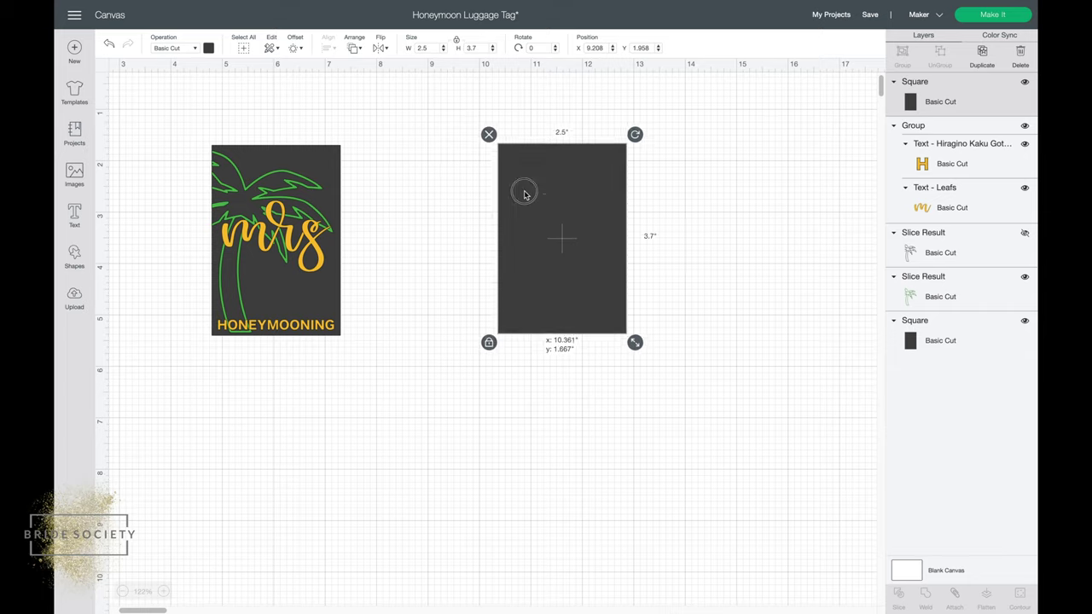
drag(517, 199, 510, 220)
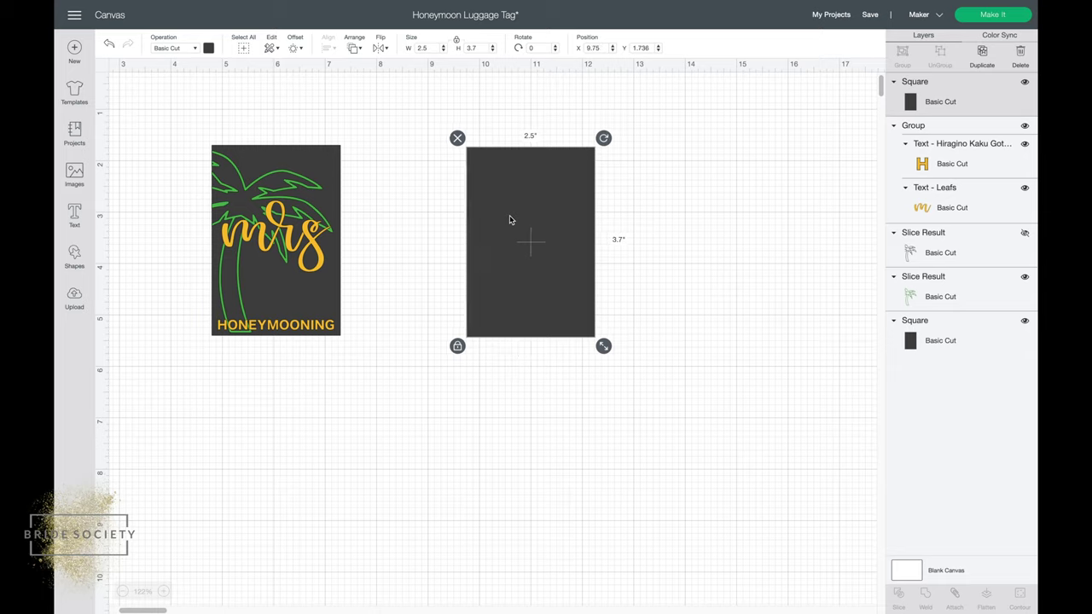
drag(509, 220, 647, 221)
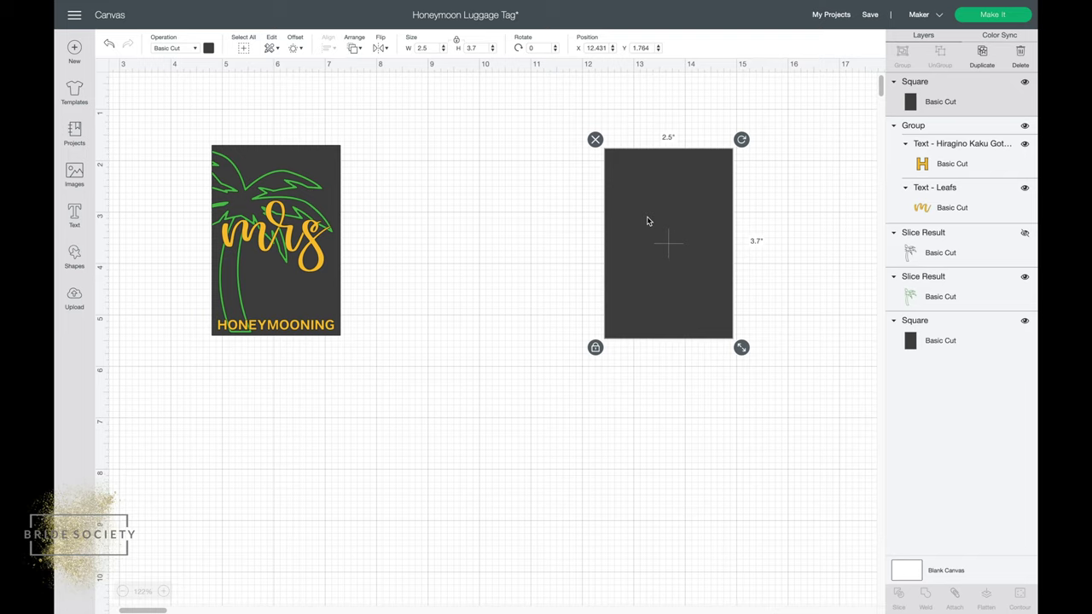
click(74, 215)
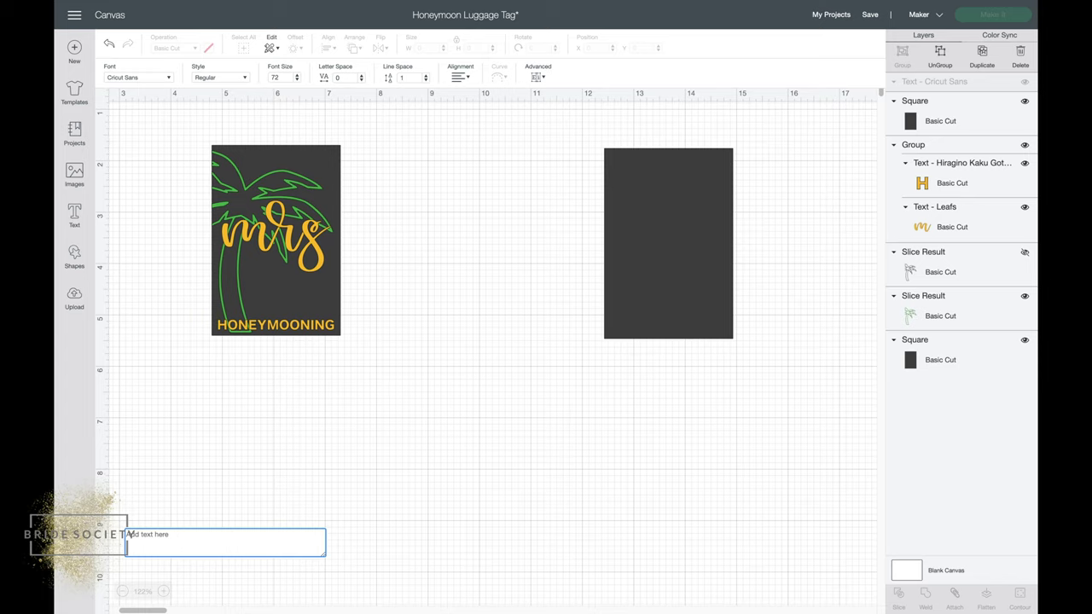
Step: Type HONEYMOONING, shrink it to 2.679 x 0.274 inches, and set it between the tags
text(HONE)
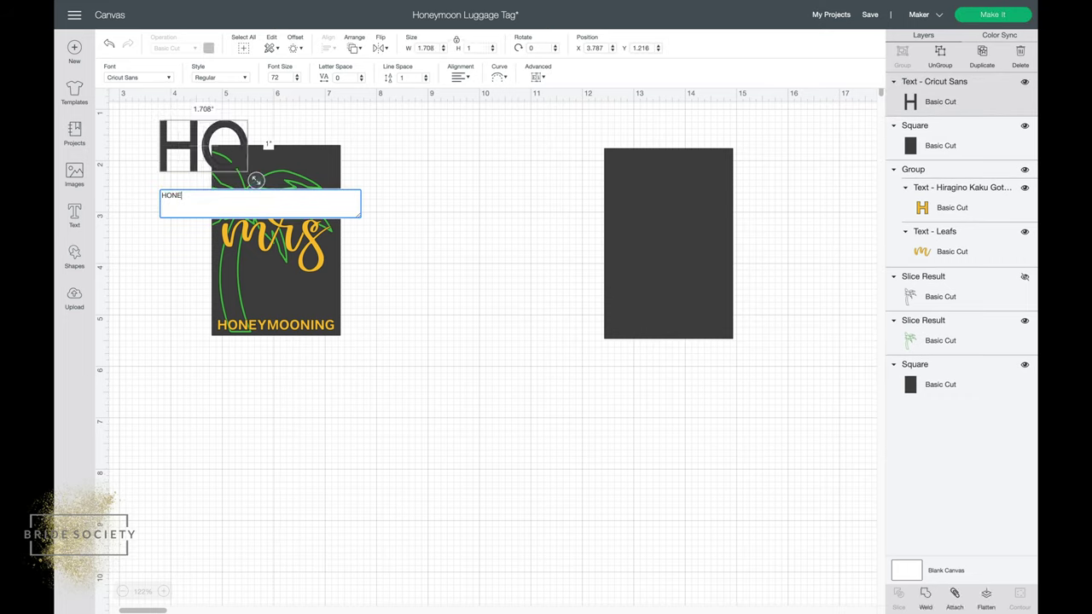
text(YMOONING)
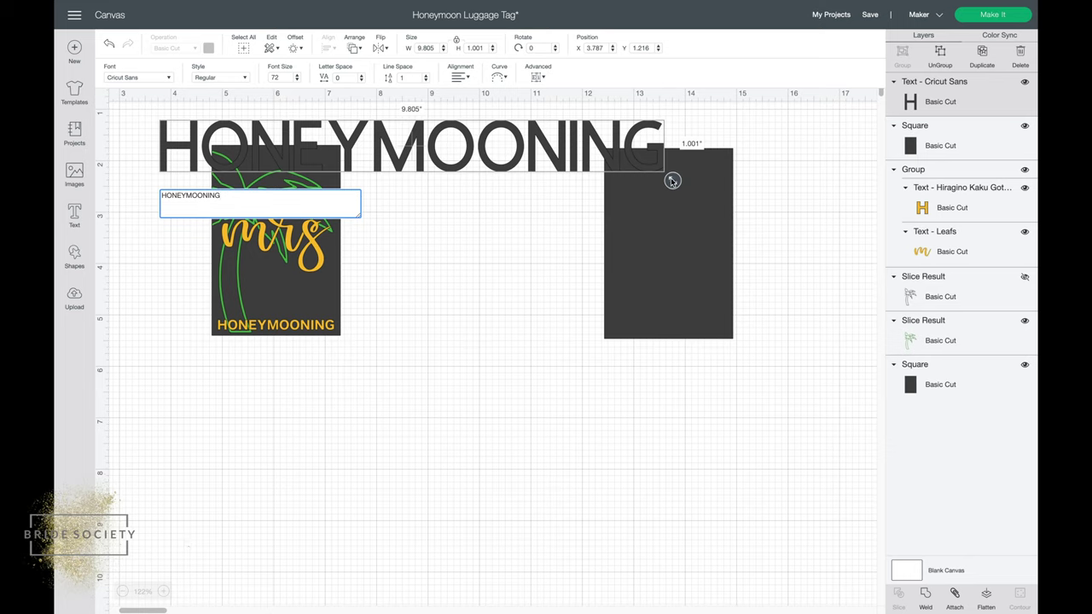
drag(673, 182, 303, 142)
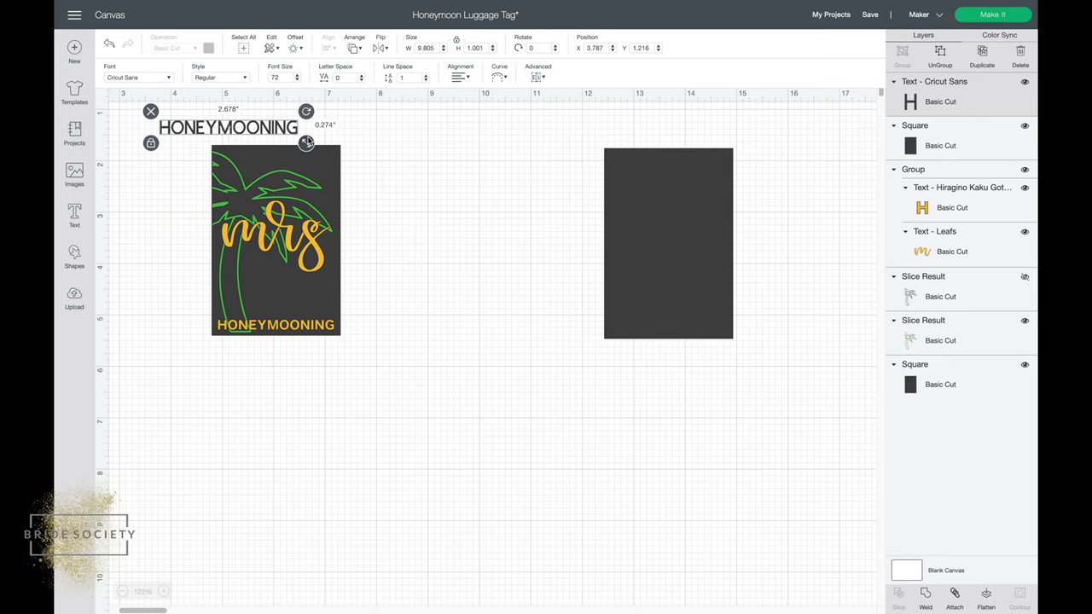
drag(226, 130, 408, 186)
drag(481, 193, 556, 260)
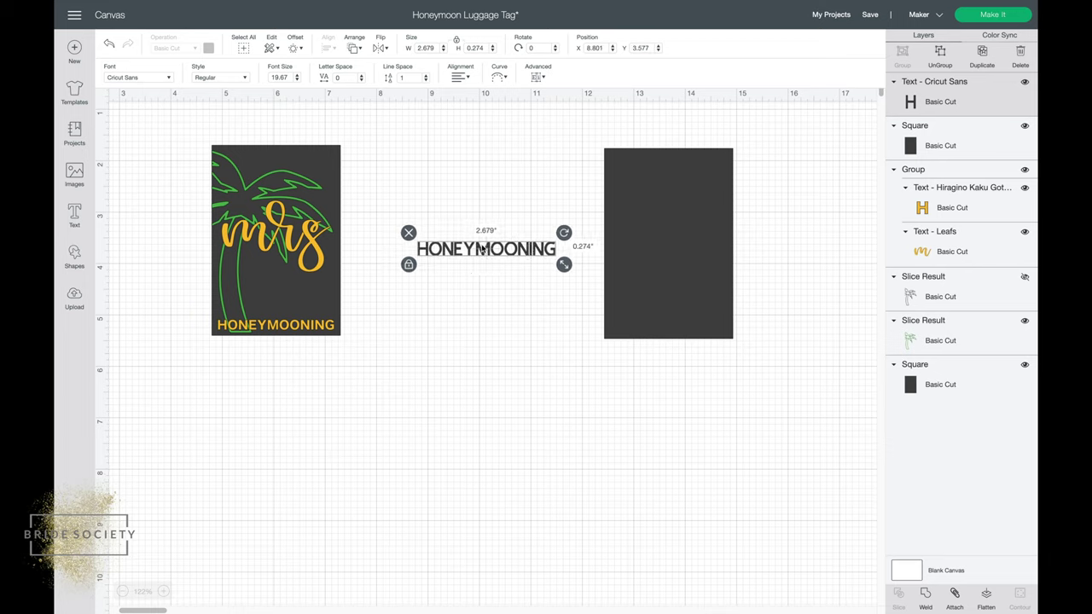
click(168, 78)
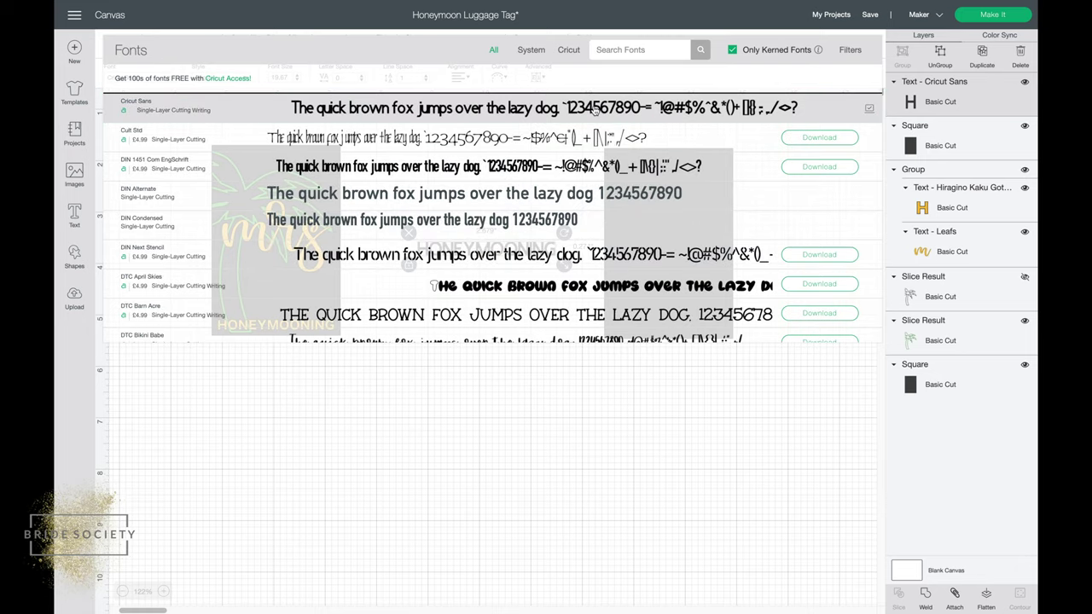
Step: Apply the system font Hiragino Kaku Gothic Pro to HONEYMOONING and nudge it slightly left
click(532, 52)
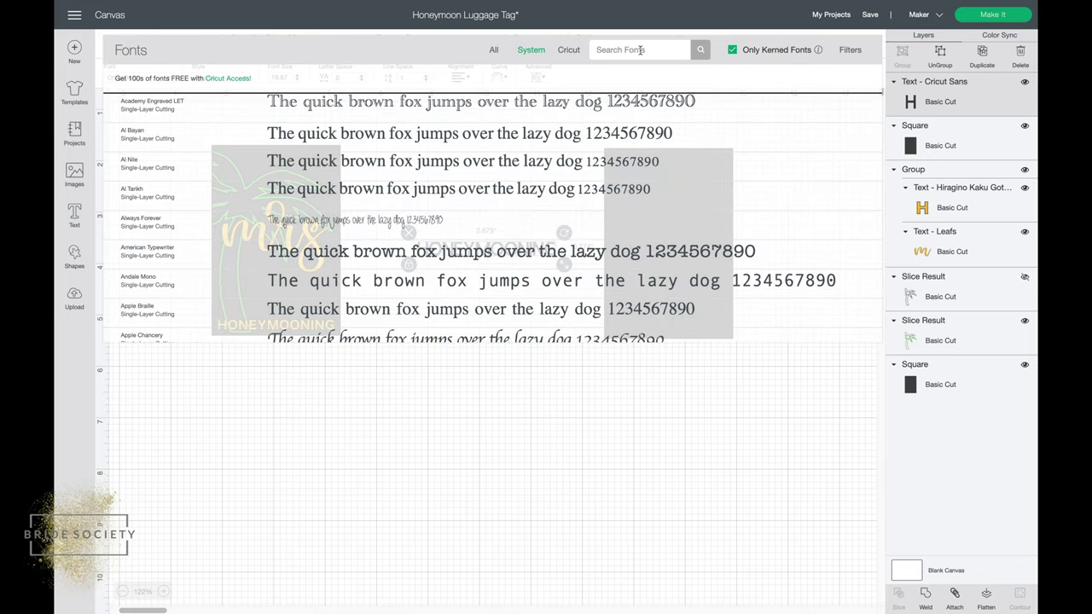
click(641, 50)
text(Hi)
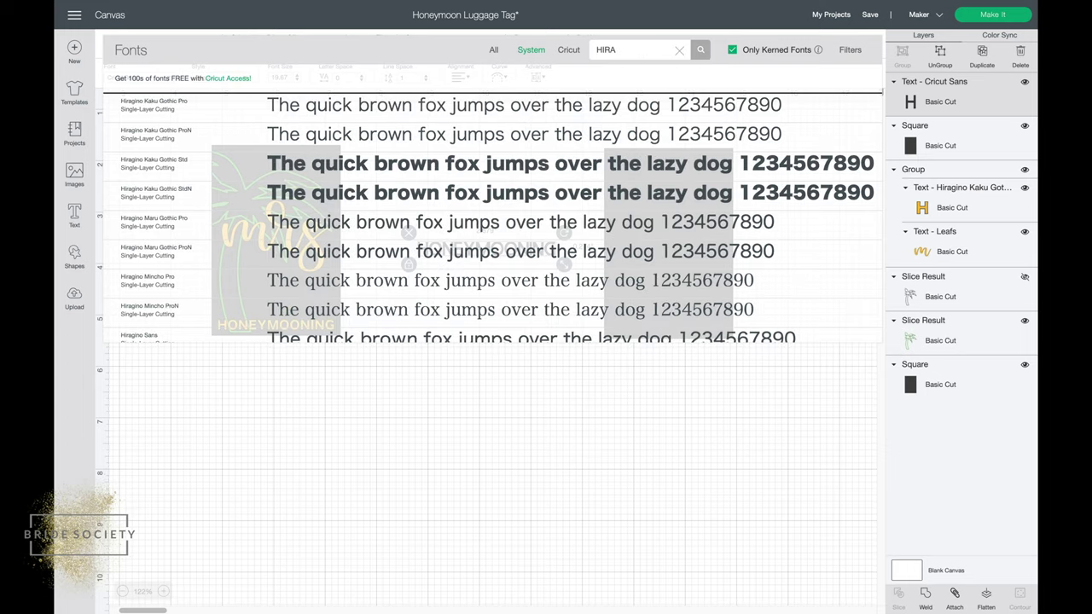
click(399, 111)
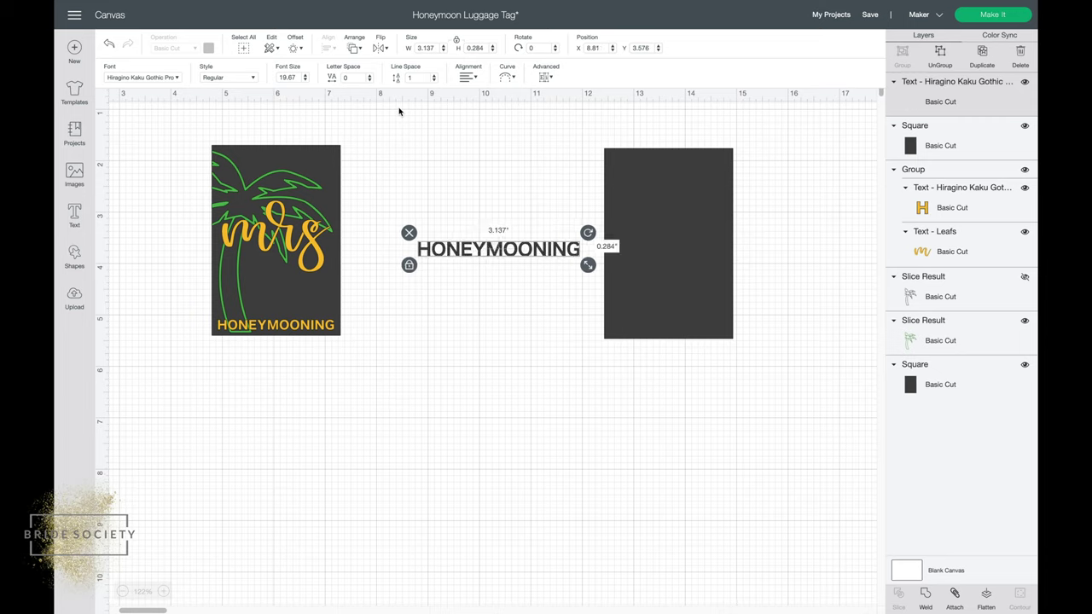
mouse_move(525, 249)
mouse_down()
mouse_move(514, 278)
mouse_move(504, 236)
mouse_move(522, 248)
mouse_up()
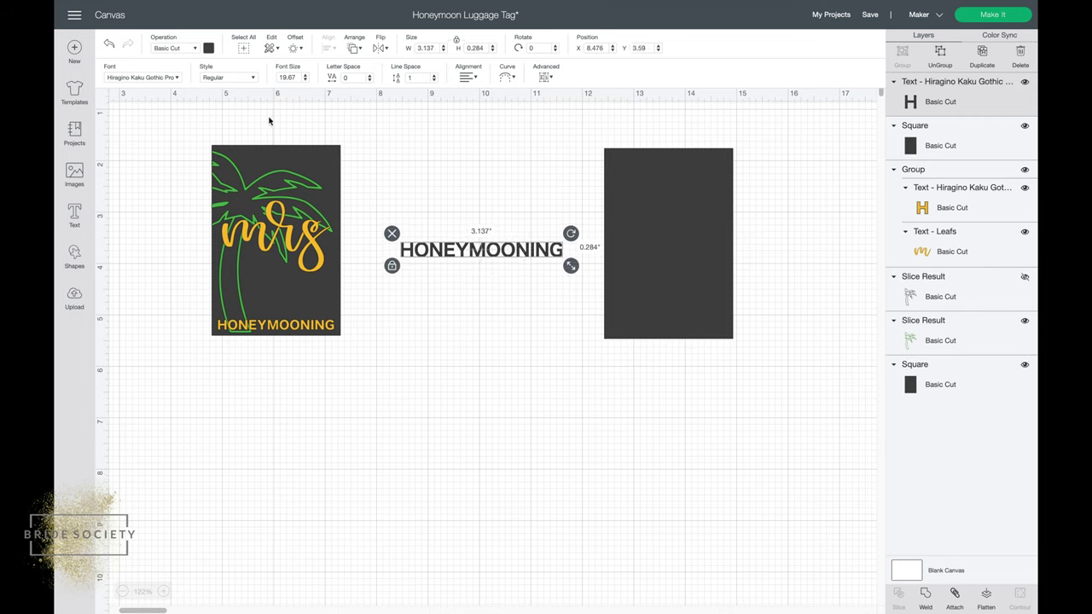
click(196, 50)
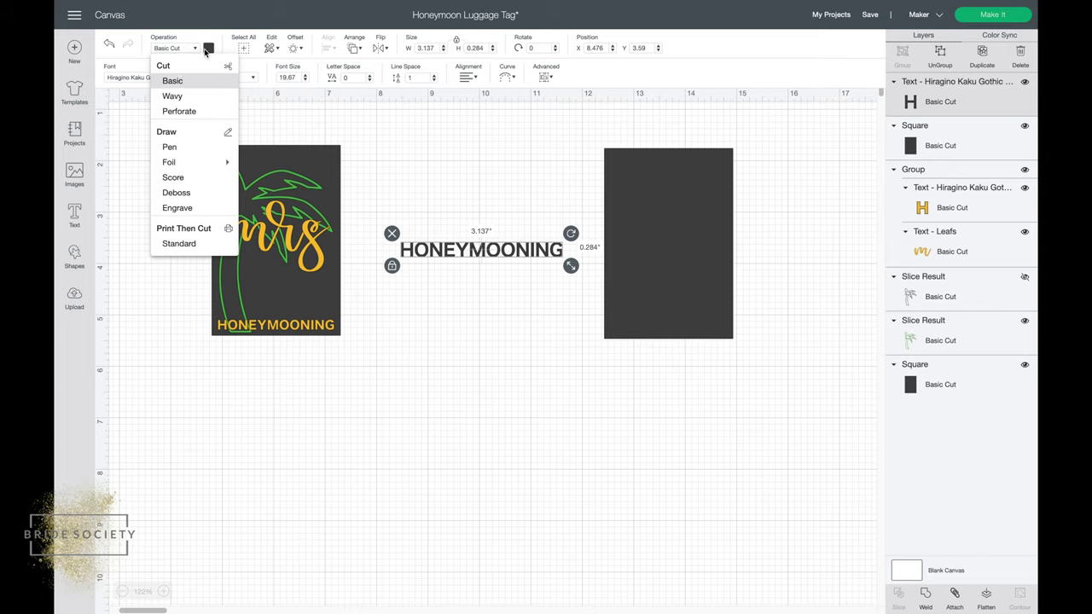
Step: Colour the HONEYMOONING text yellow
click(206, 51)
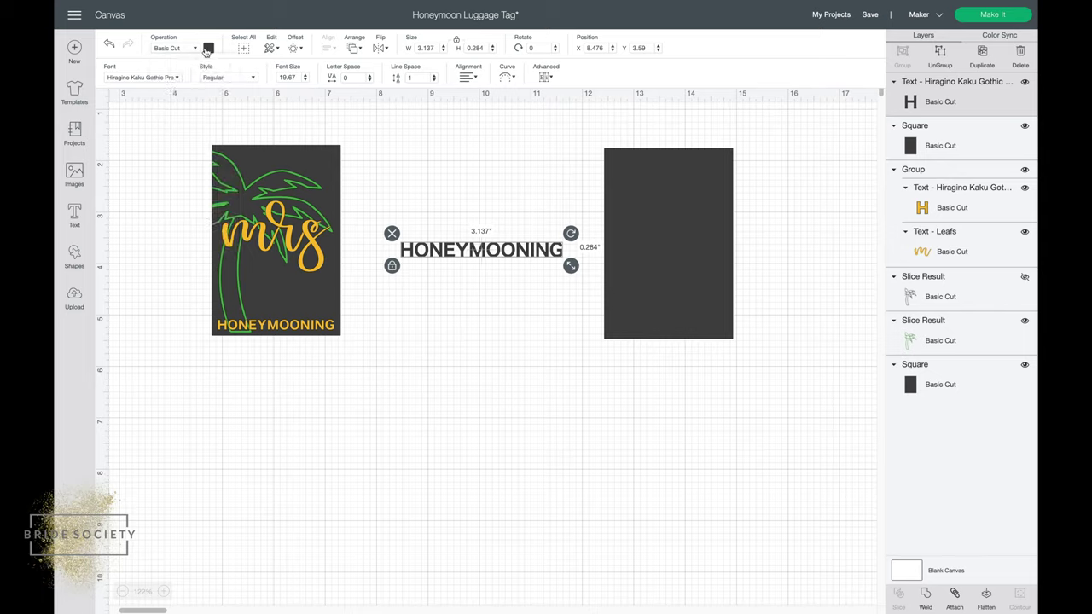
click(208, 49)
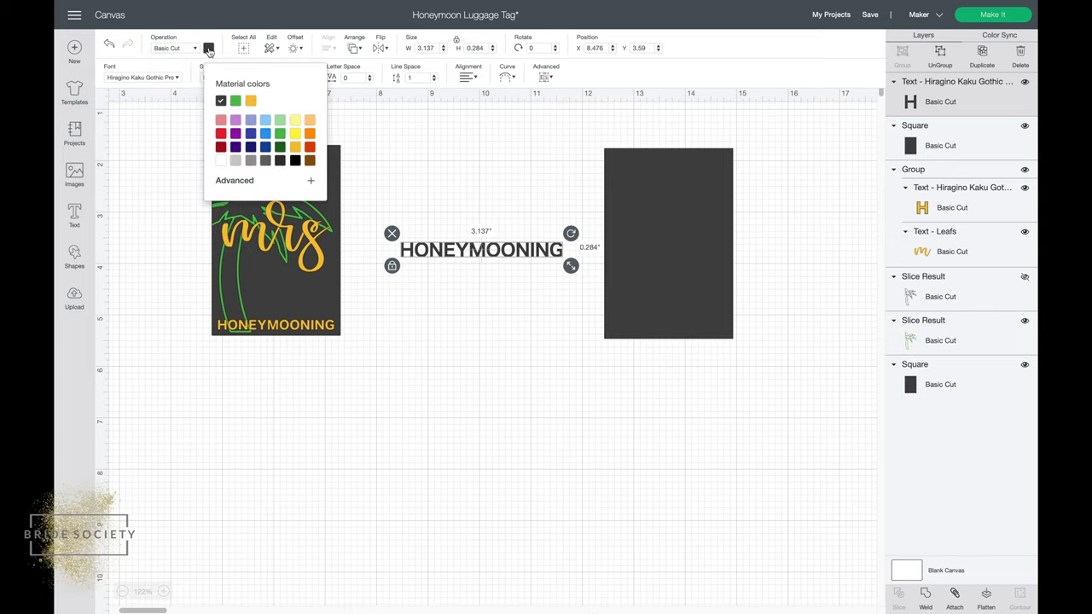
click(251, 101)
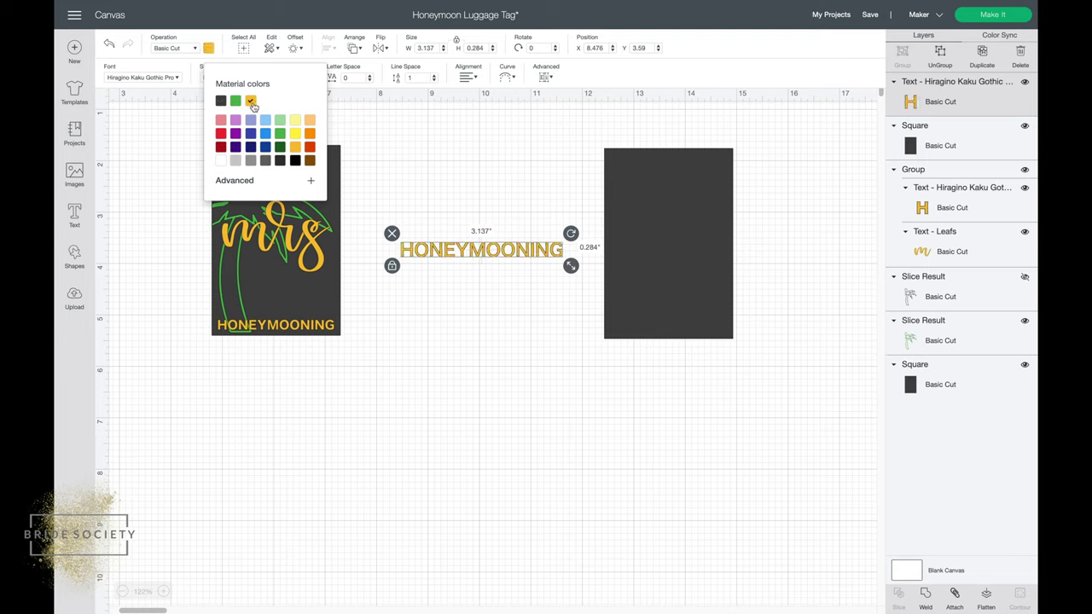
click(398, 224)
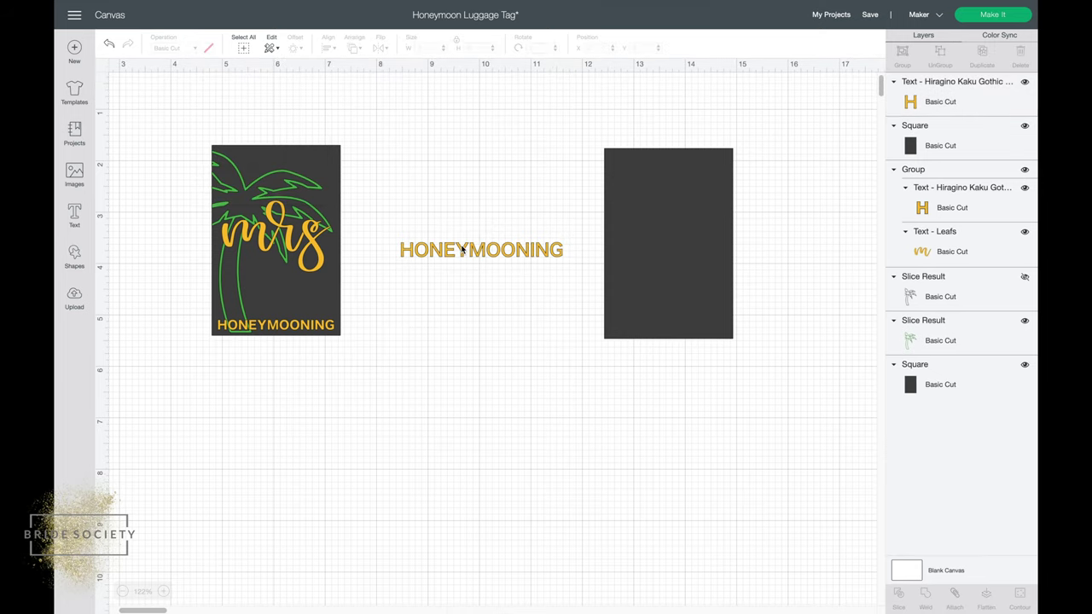
Step: Shrink HONEYMOONING to 2.305 inches wide and place it along the right tag's bottom
click(461, 250)
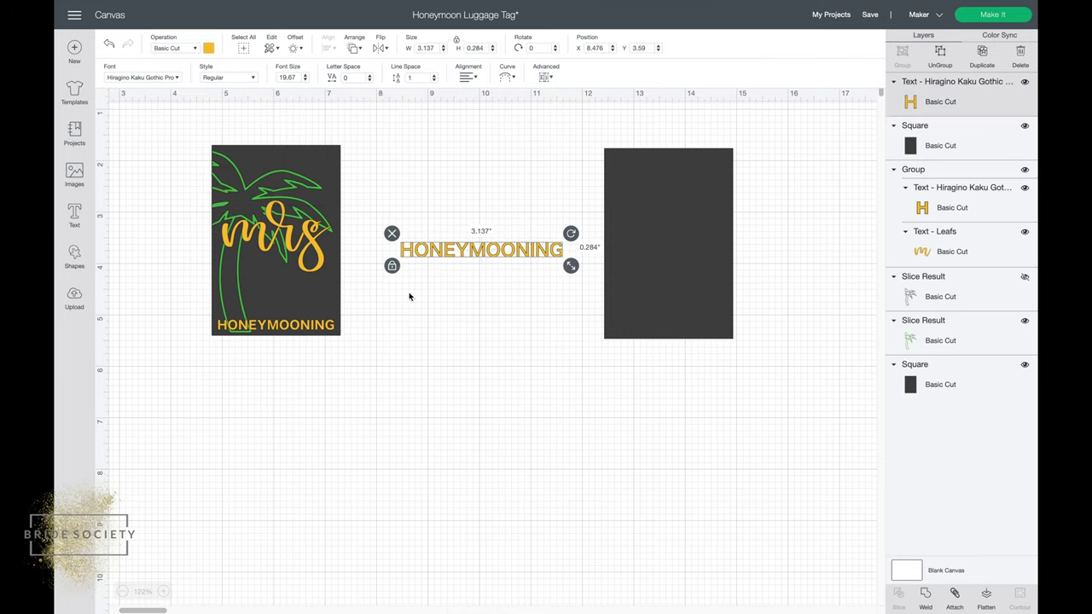
drag(571, 265, 537, 261)
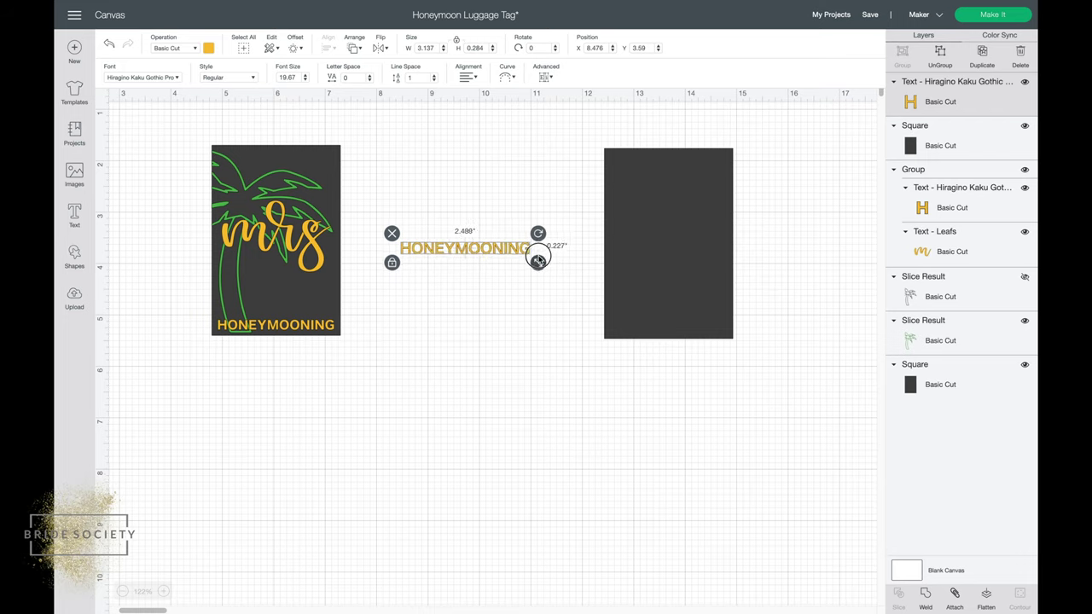
drag(463, 248, 672, 323)
drag(748, 336, 735, 335)
drag(668, 324, 670, 331)
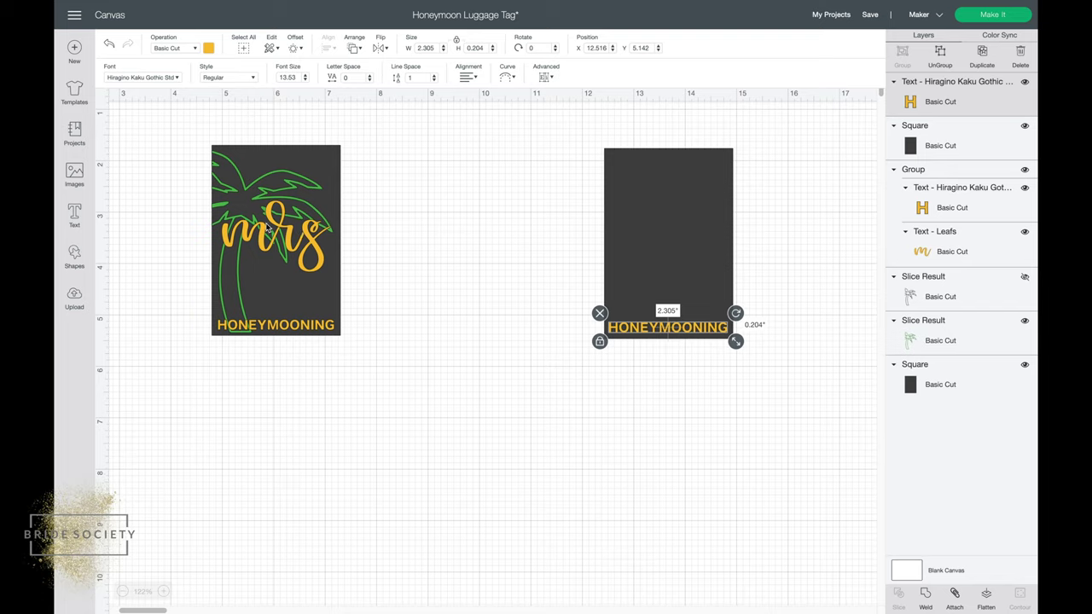
Step: Add a new MR text box at the canvas centre in the Leafs font
click(512, 400)
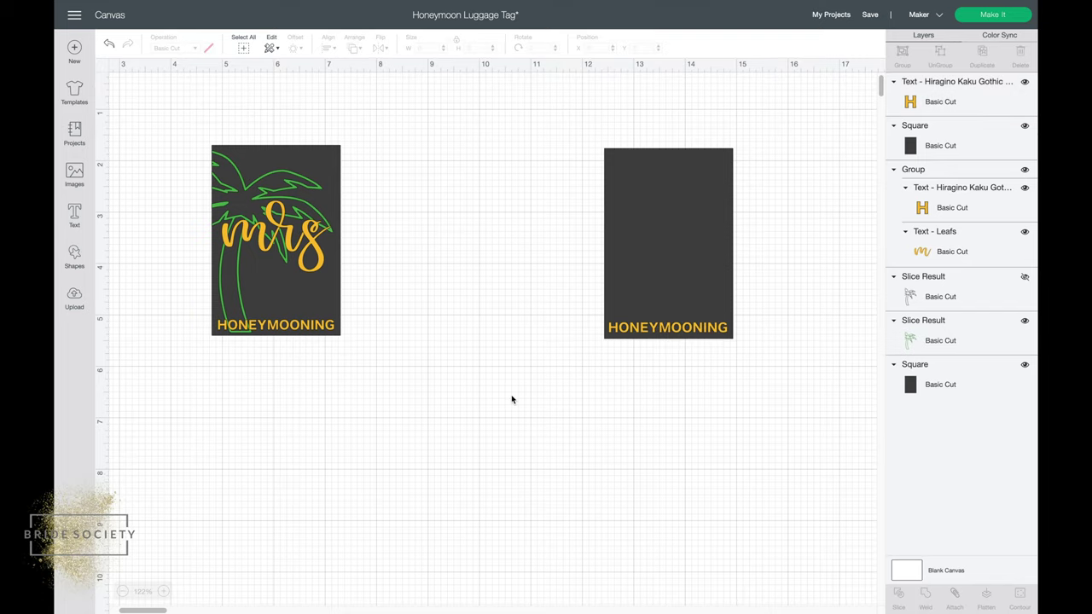
click(74, 215)
text(MR)
click(247, 160)
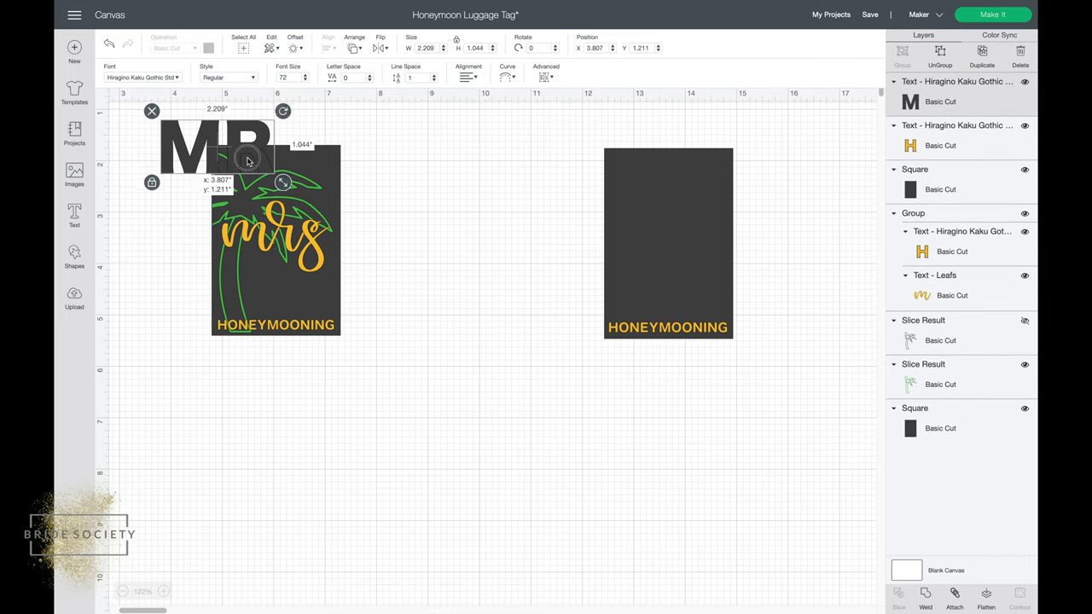
drag(248, 160, 529, 245)
click(141, 77)
text(LEA)
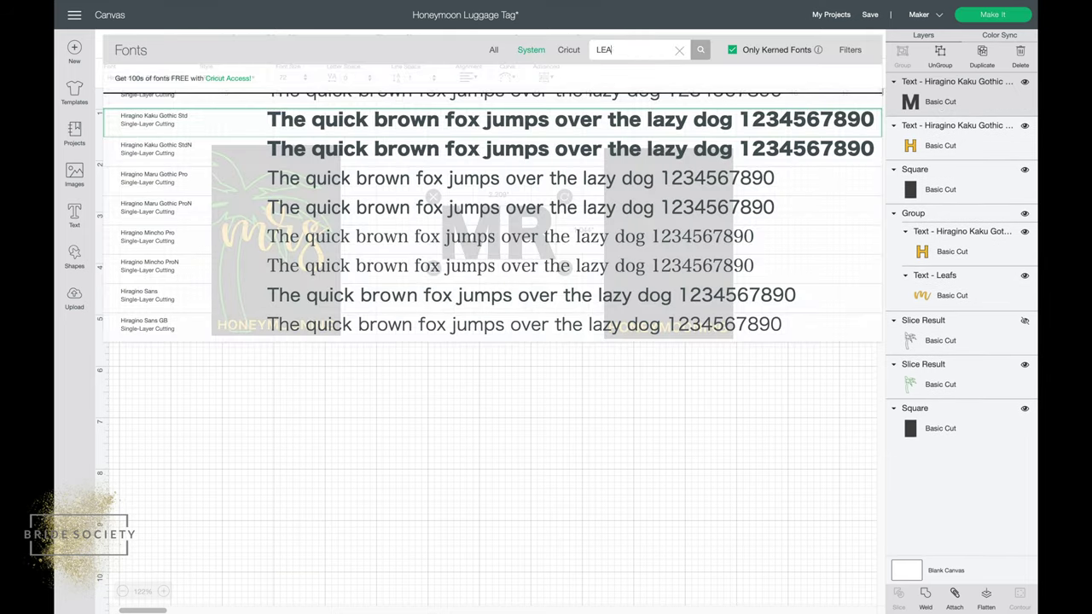
text(FS)
click(517, 108)
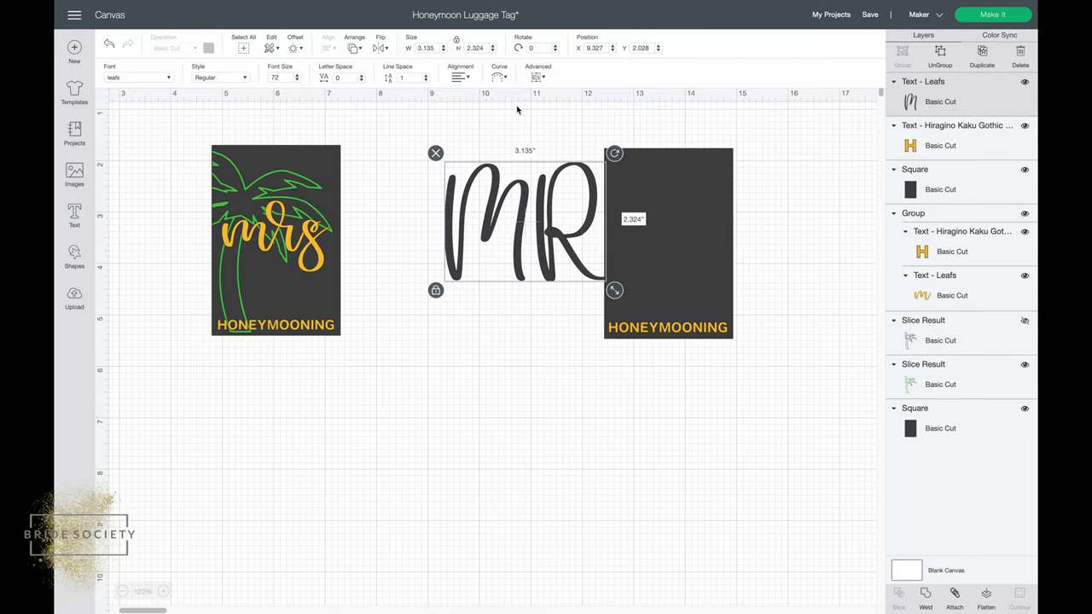
Step: Retype the text as lowercase mr and colour it yellow
double_click(515, 230)
text(mr)
click(514, 318)
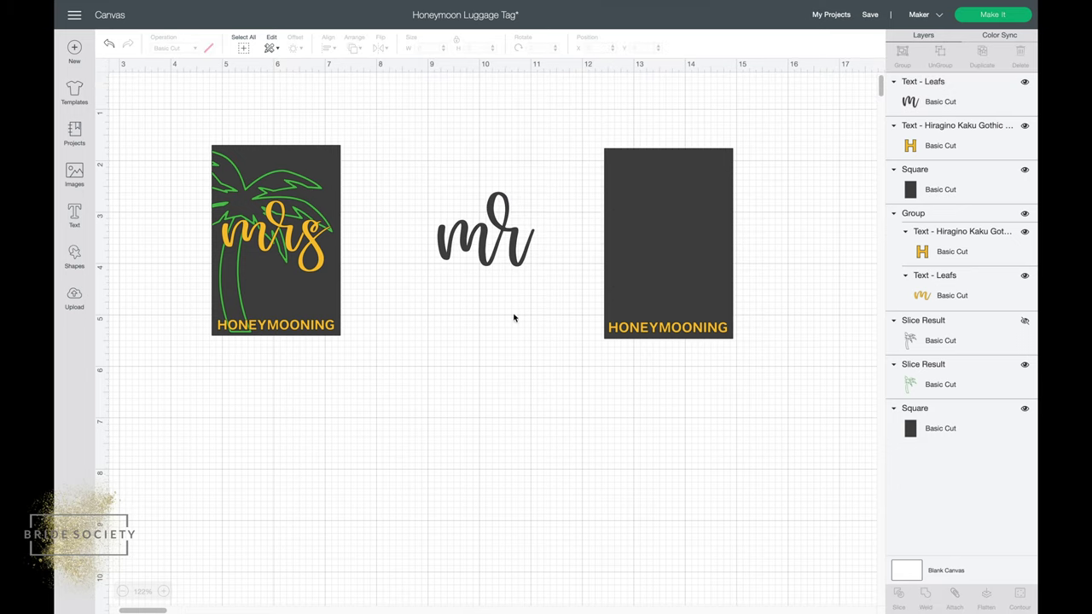
click(497, 239)
click(208, 48)
click(251, 100)
click(478, 235)
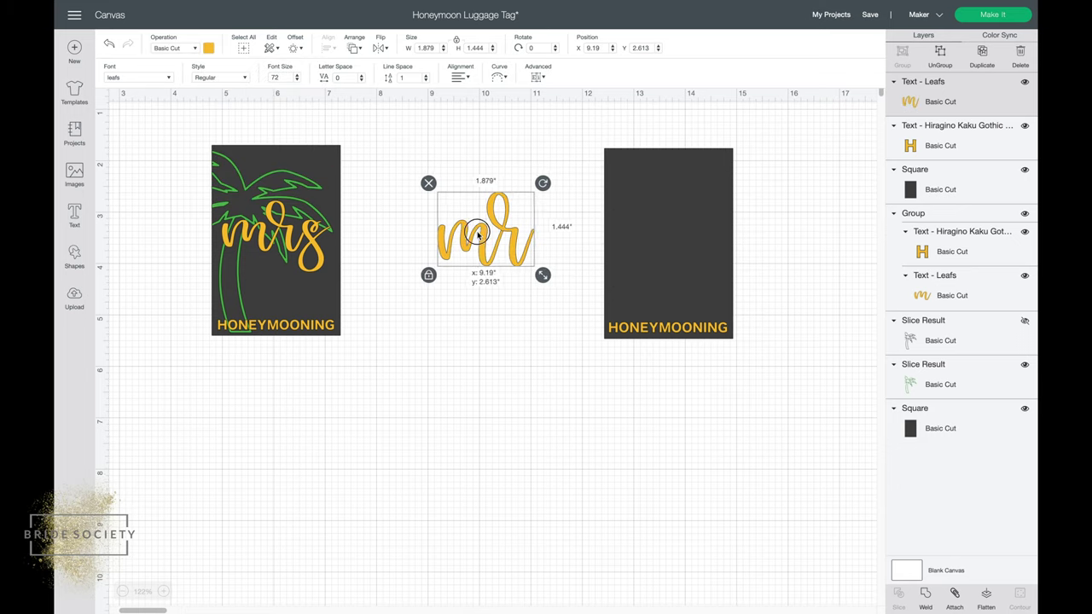
Step: Move mr onto the right tag above HONEYMOONING and shrink it to 1.879 x 1.444 inches
drag(478, 235, 660, 239)
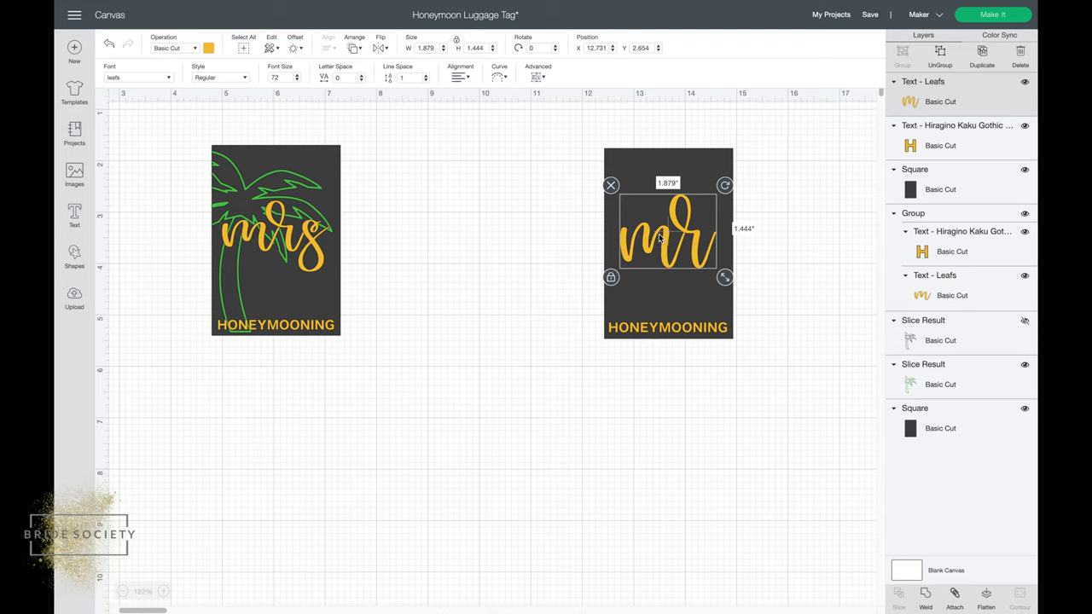
drag(724, 277, 714, 270)
click(616, 378)
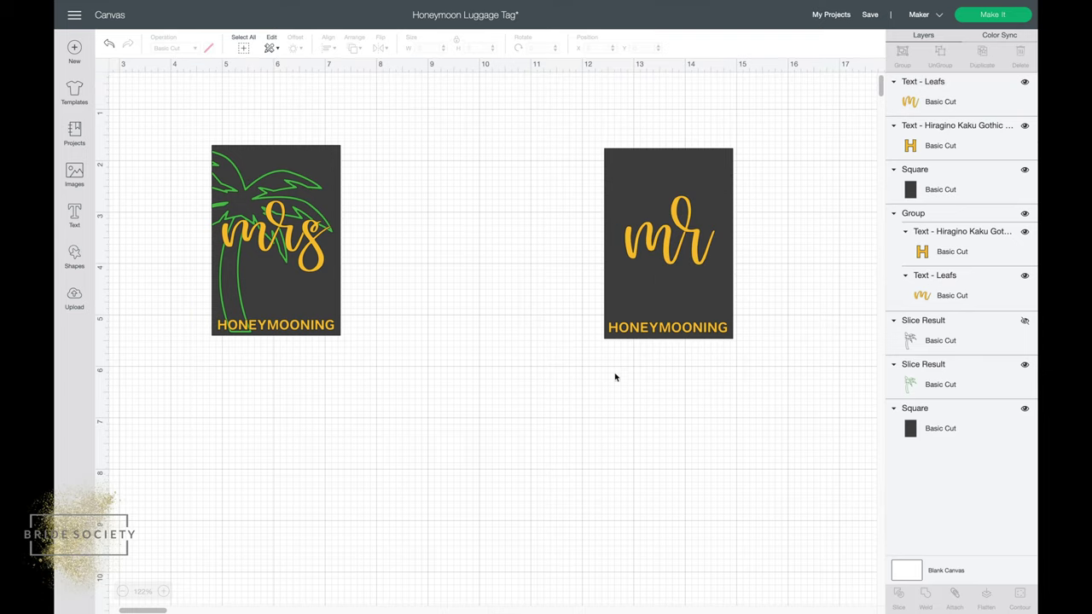
Step: Select mr and HONEYMOONING together and attach them into a 2.305 x 2.664 inch group
click(669, 253)
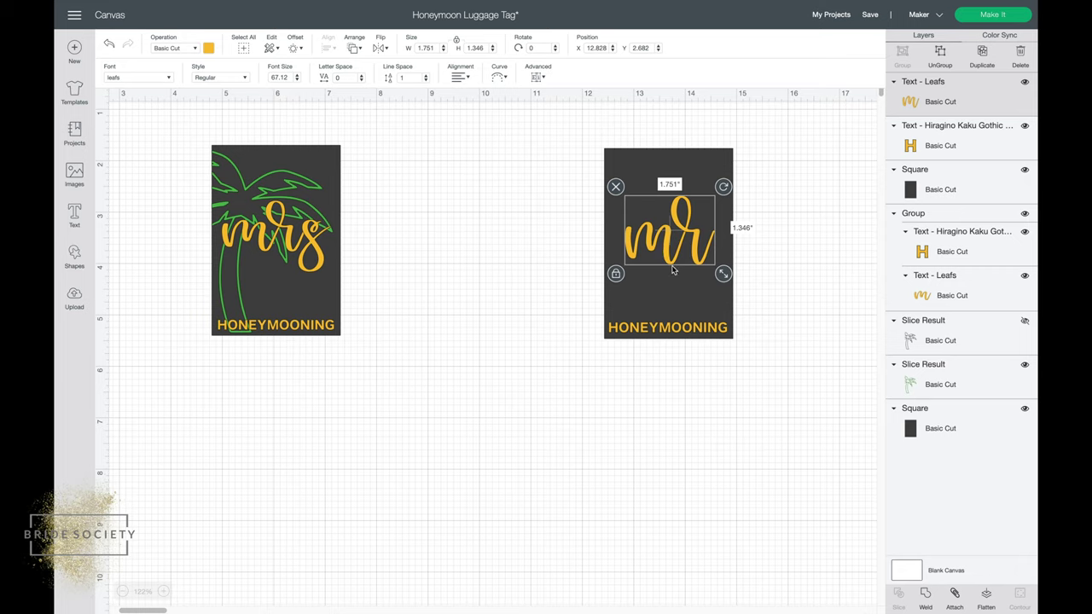
shift+click(664, 329)
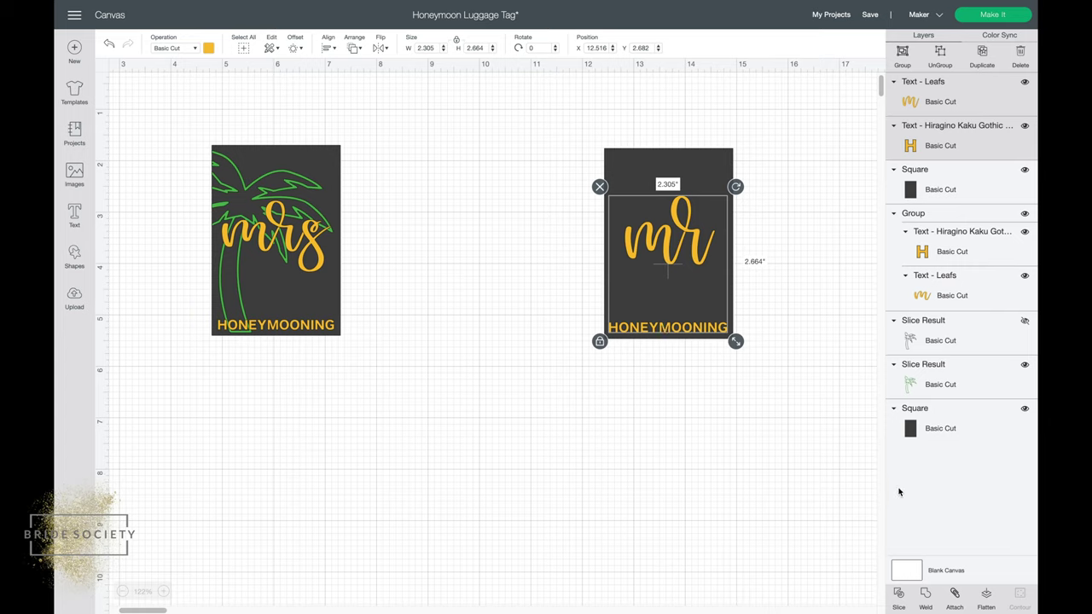
click(955, 597)
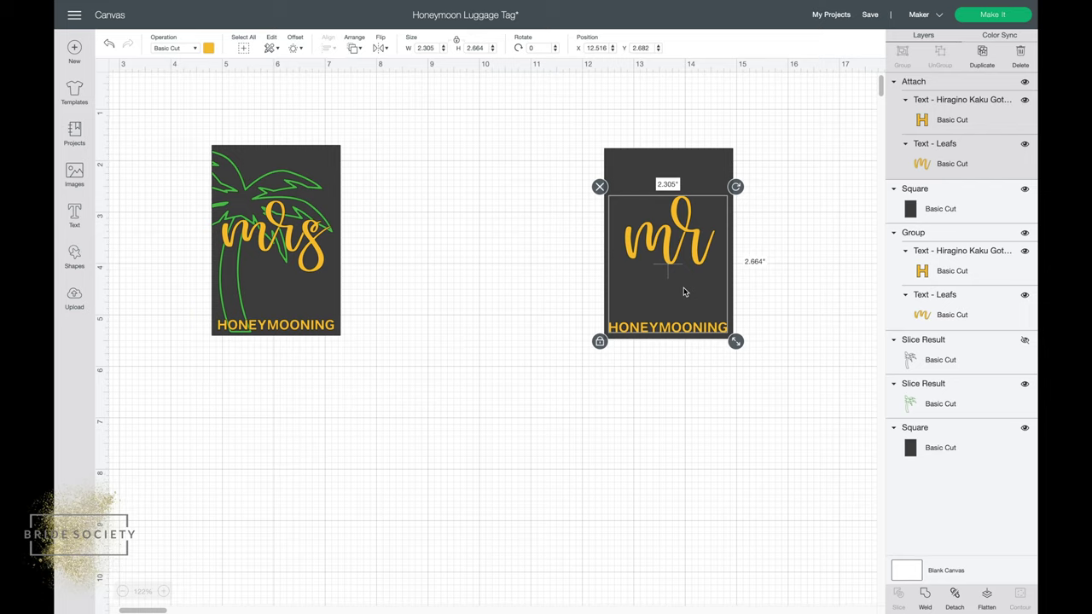
click(485, 318)
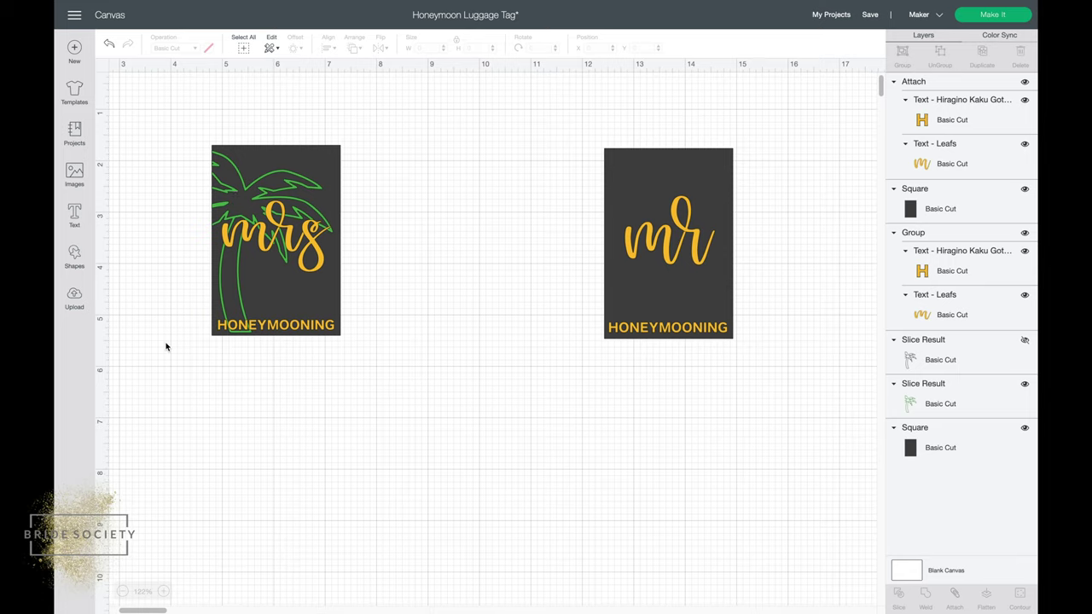
Step: Insert the palm tree outline from the uploaded images onto the canvas
click(73, 305)
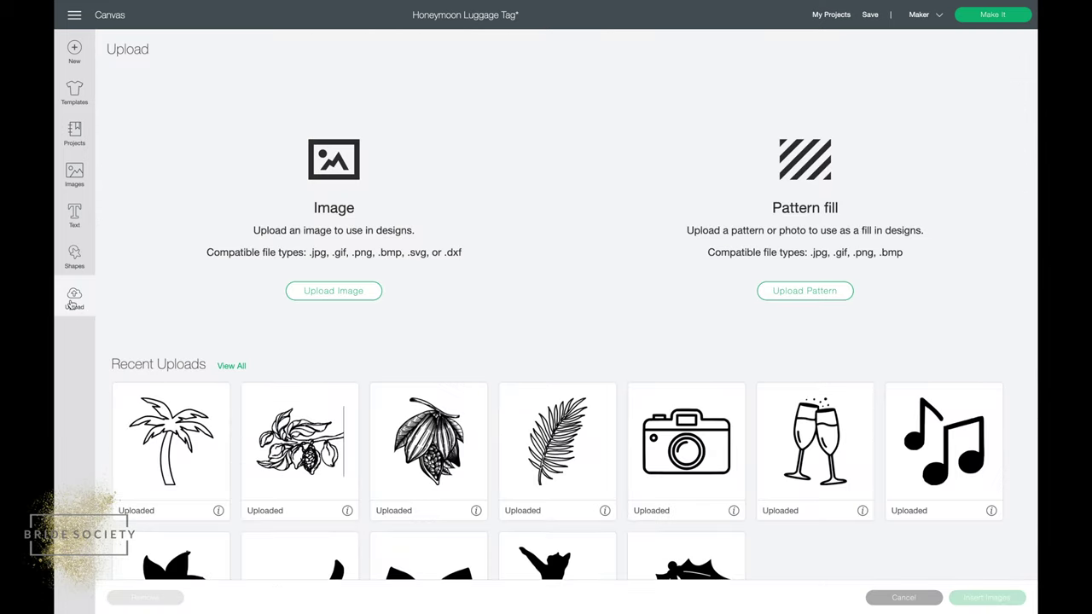
click(184, 434)
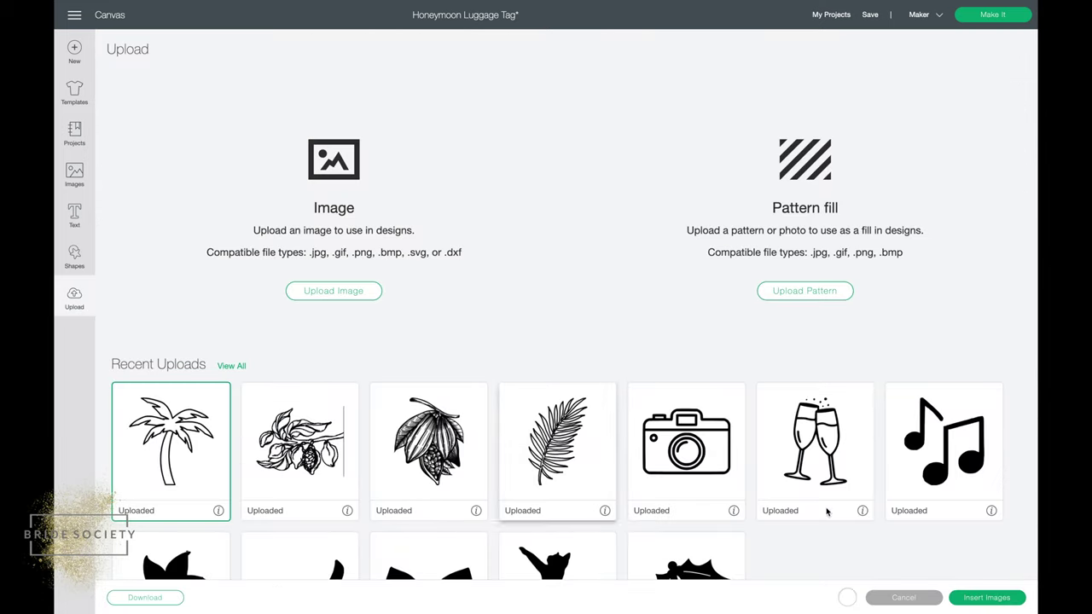
click(986, 598)
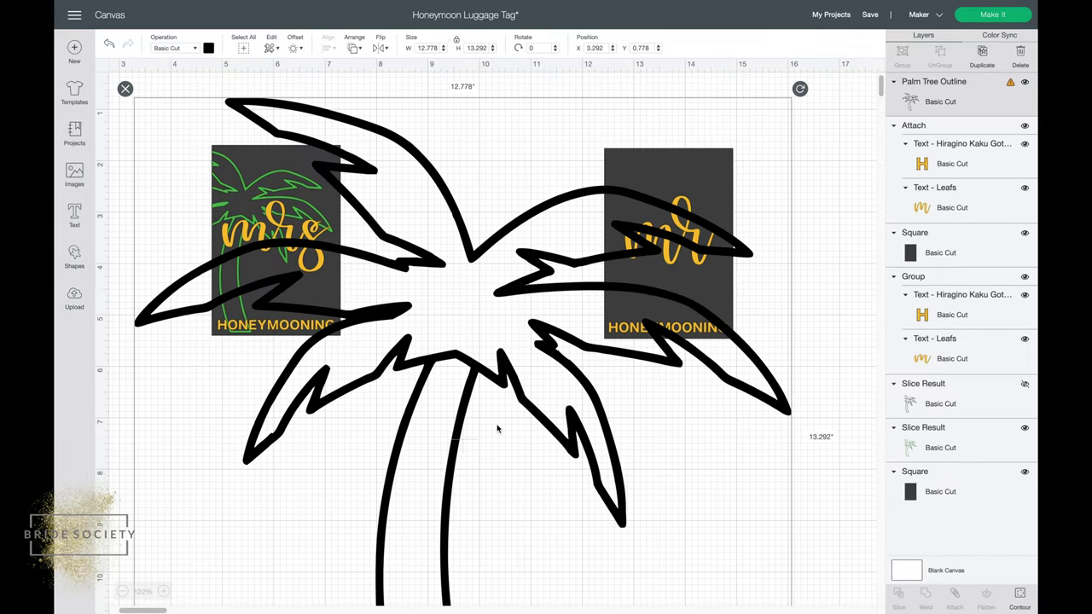
scroll(500, 429, down, 3)
drag(497, 429, 441, 394)
scroll(472, 237, down, 5)
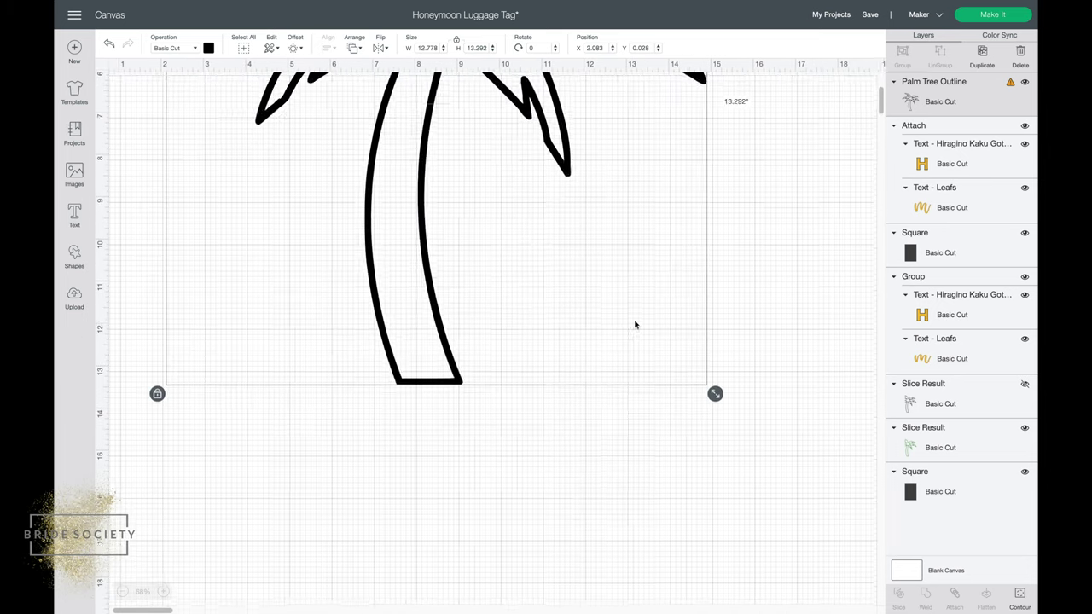
Step: Shrink the palm tree to 3.368 x 3.503 inches and place it between the tags
drag(711, 390, 453, 139)
scroll(478, 256, up, 5)
drag(495, 388, 336, 219)
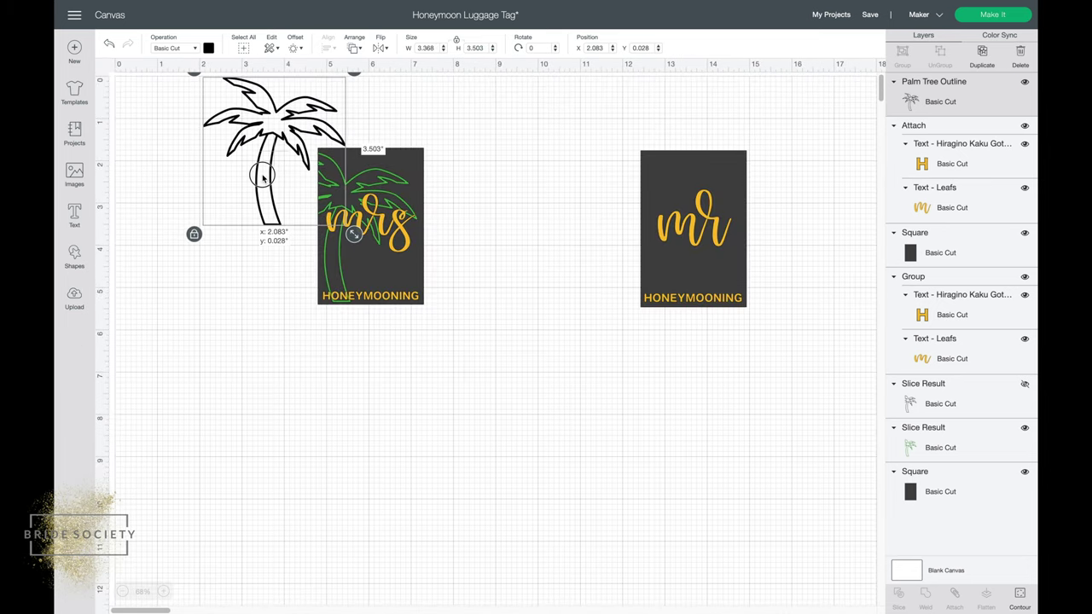
drag(261, 177, 524, 275)
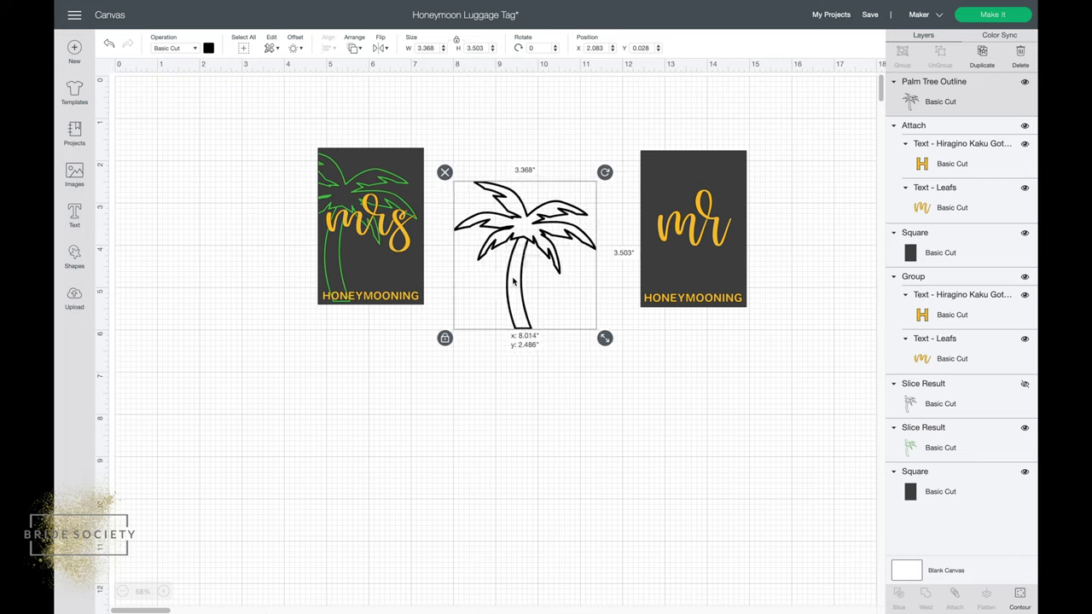
scroll(310, 424, up, 3)
scroll(310, 424, right, 3)
scroll(311, 424, up, 1)
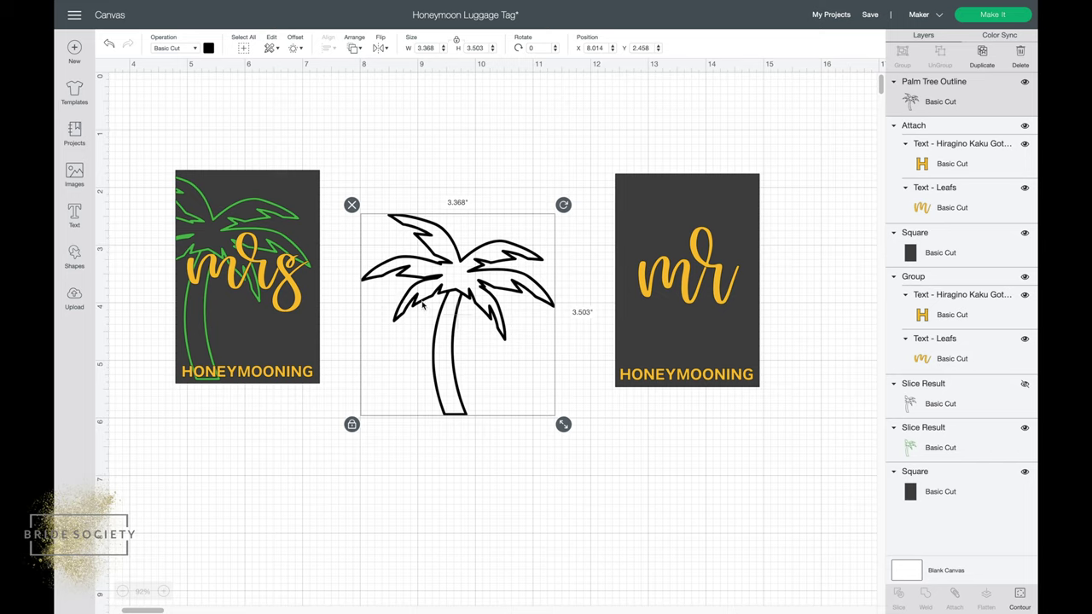
Step: Colour the palm tree outline green and move it over the mr tag's left side
click(208, 49)
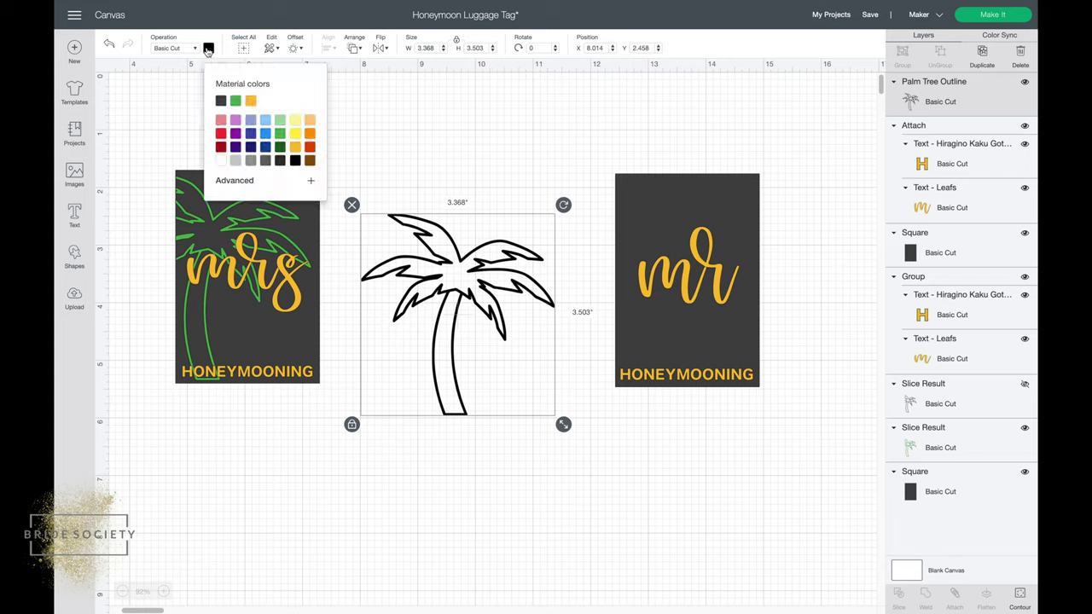
click(235, 101)
click(426, 233)
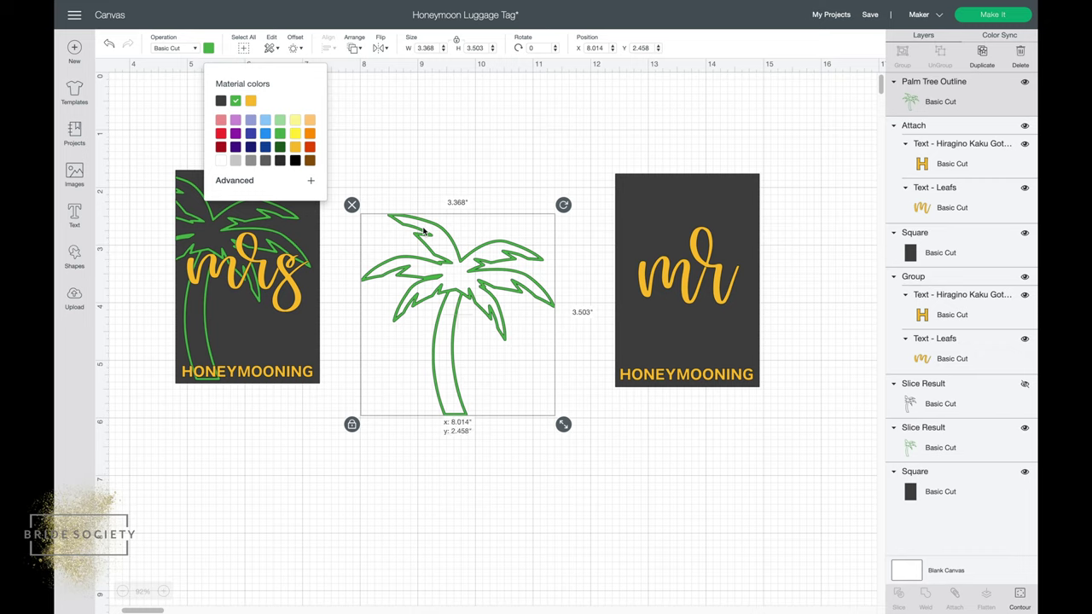
drag(452, 257, 617, 240)
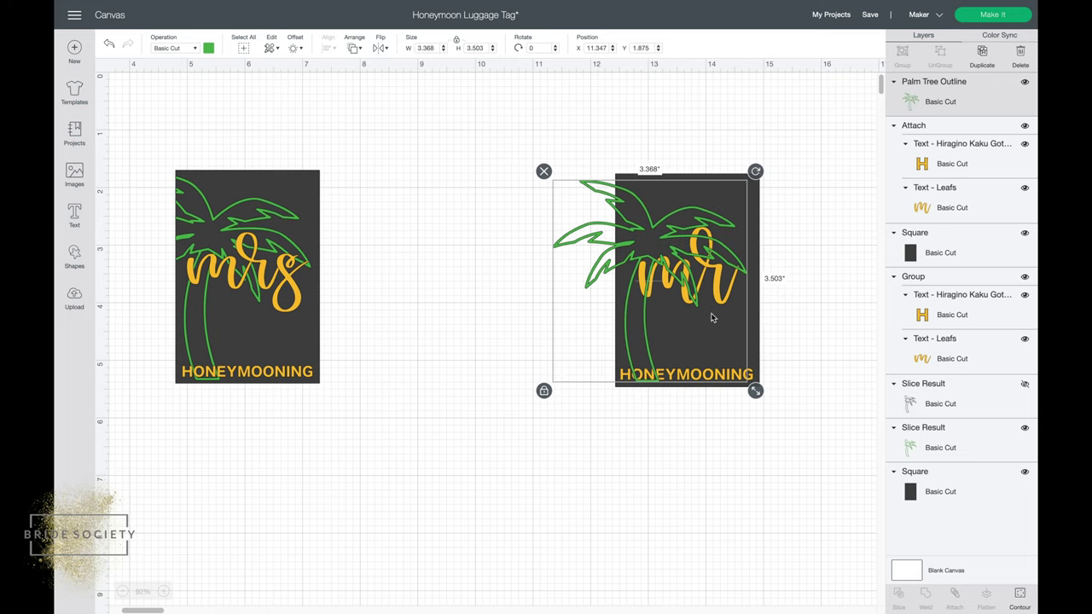
right_click(653, 320)
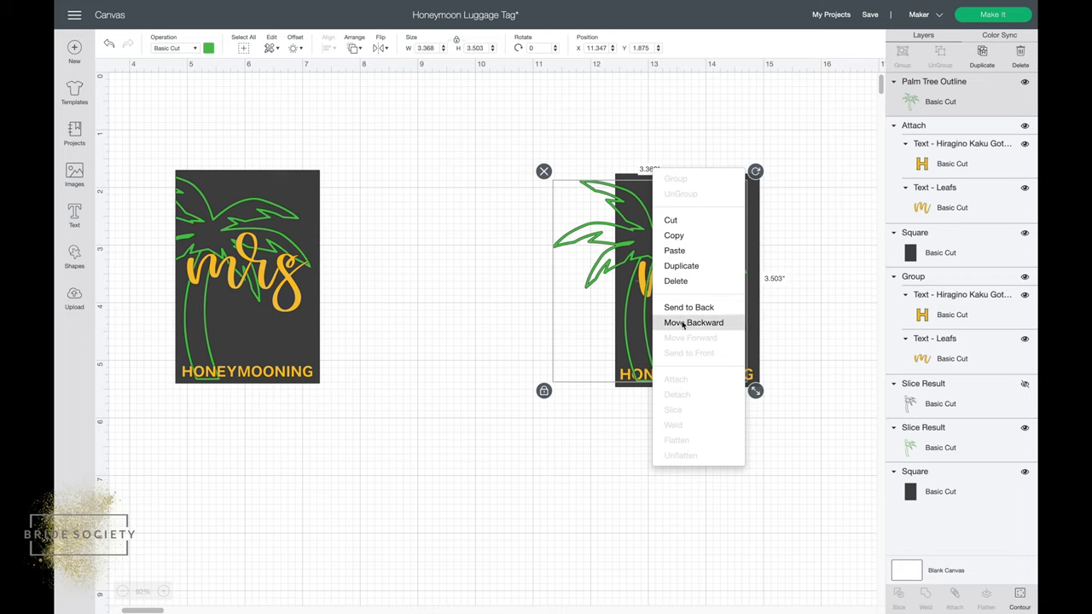
Step: Move the palm tree one layer backward behind the yellow mr, then reselect it to check
click(683, 324)
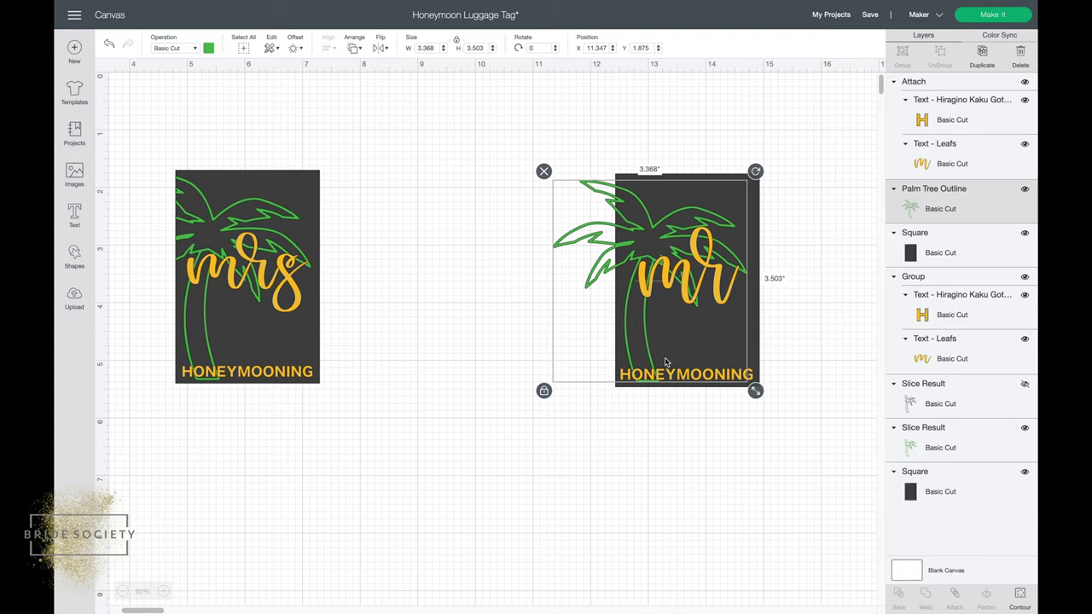
click(653, 470)
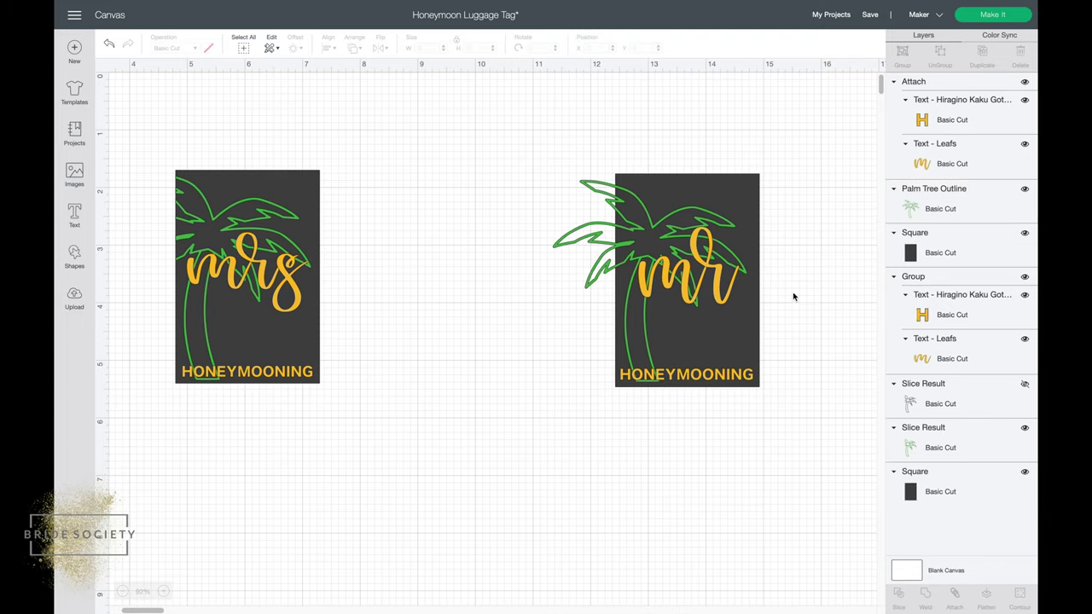
click(604, 246)
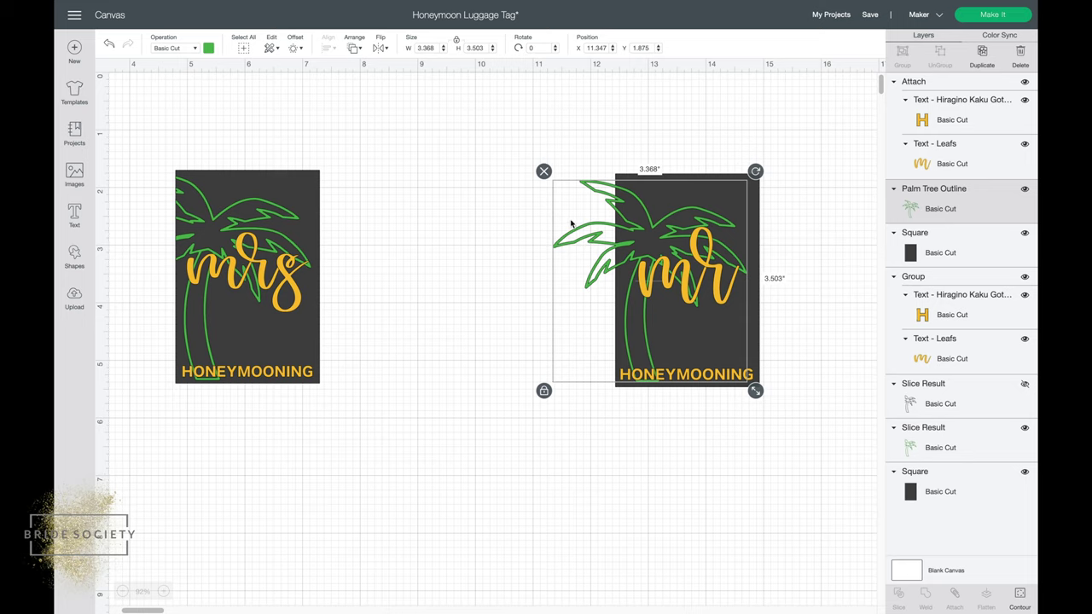
Step: Nudge the palm tree left and slice it out of the right tag's square
drag(585, 239, 585, 239)
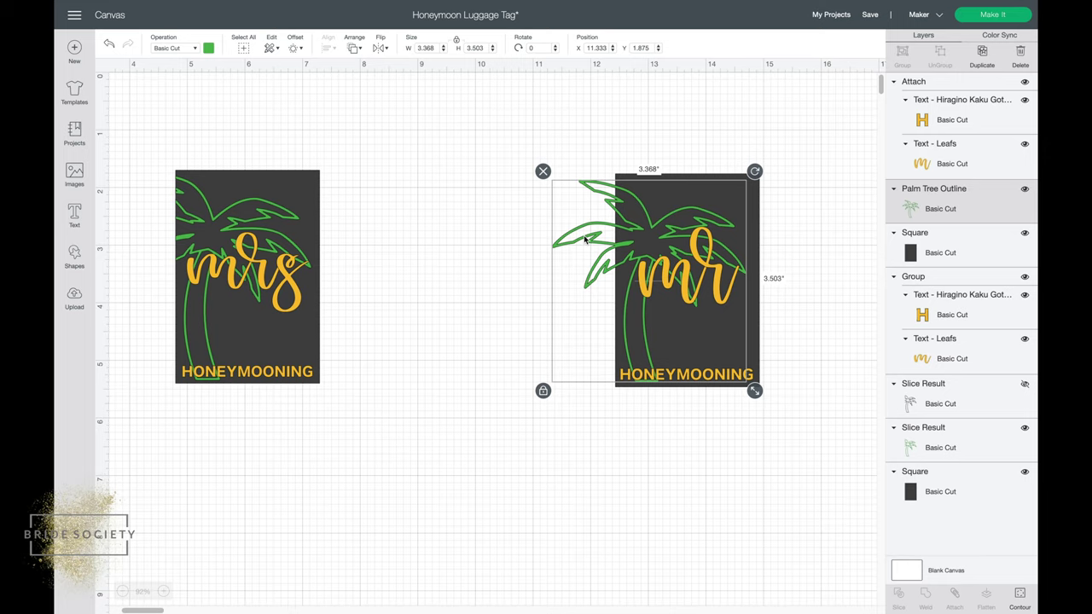
shift+click(674, 178)
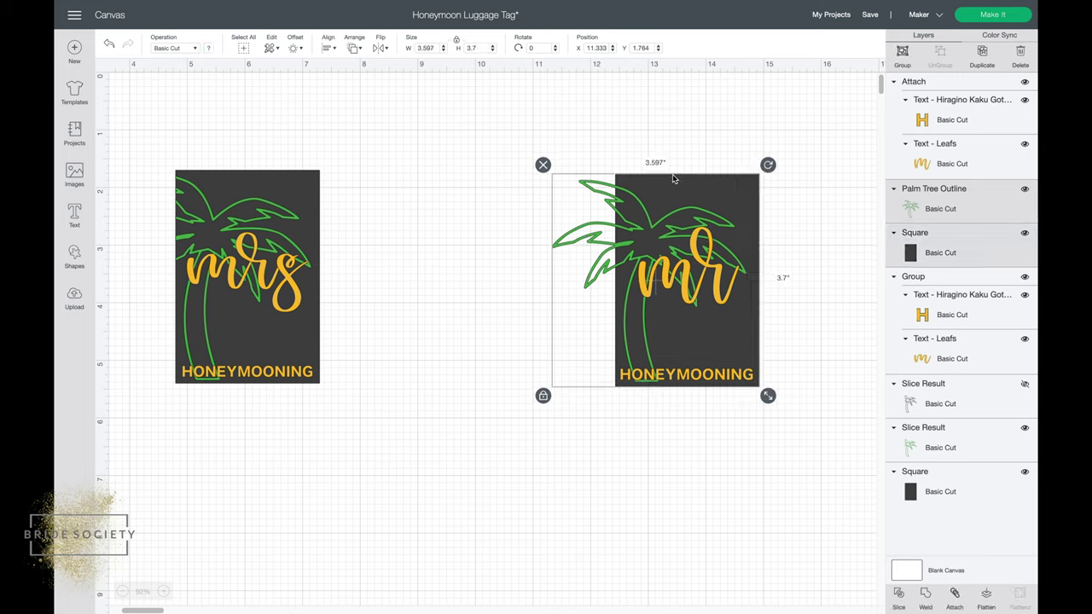
click(899, 597)
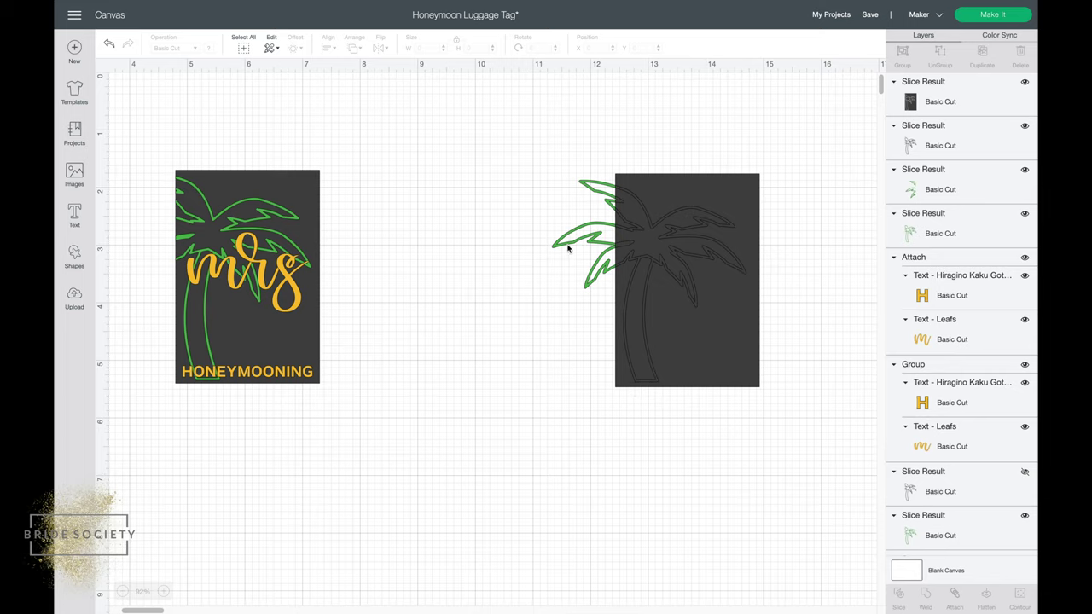
Step: Pull the stray overhanging leaves piece off the tag and delete it
click(568, 247)
drag(569, 246, 454, 373)
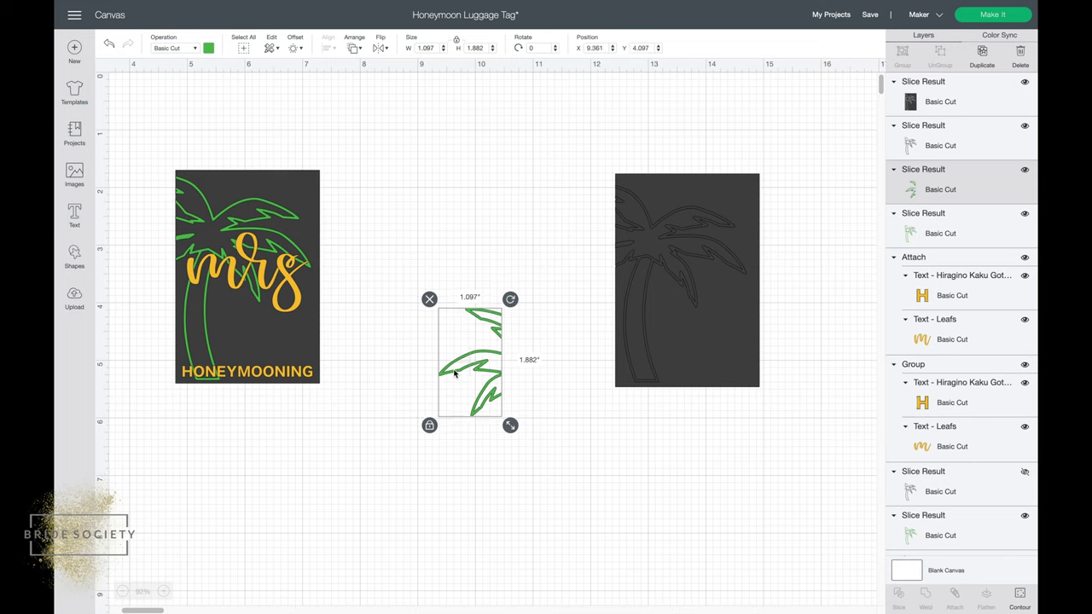
key(Delete)
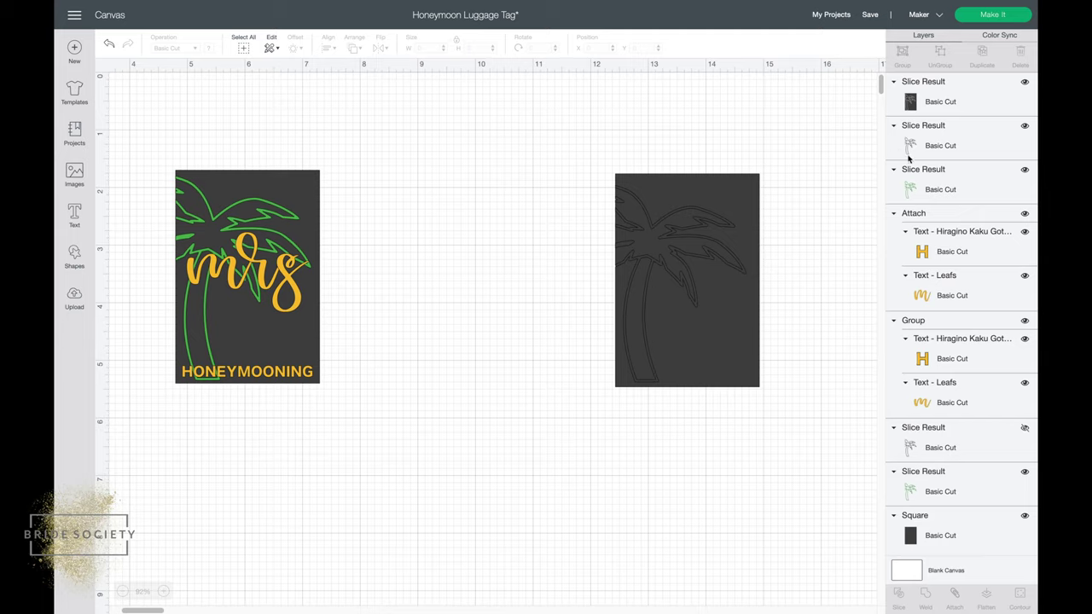
Step: Delete the spare grey palm tree slice and the dark tag piece, keeping the green palm tree
click(952, 146)
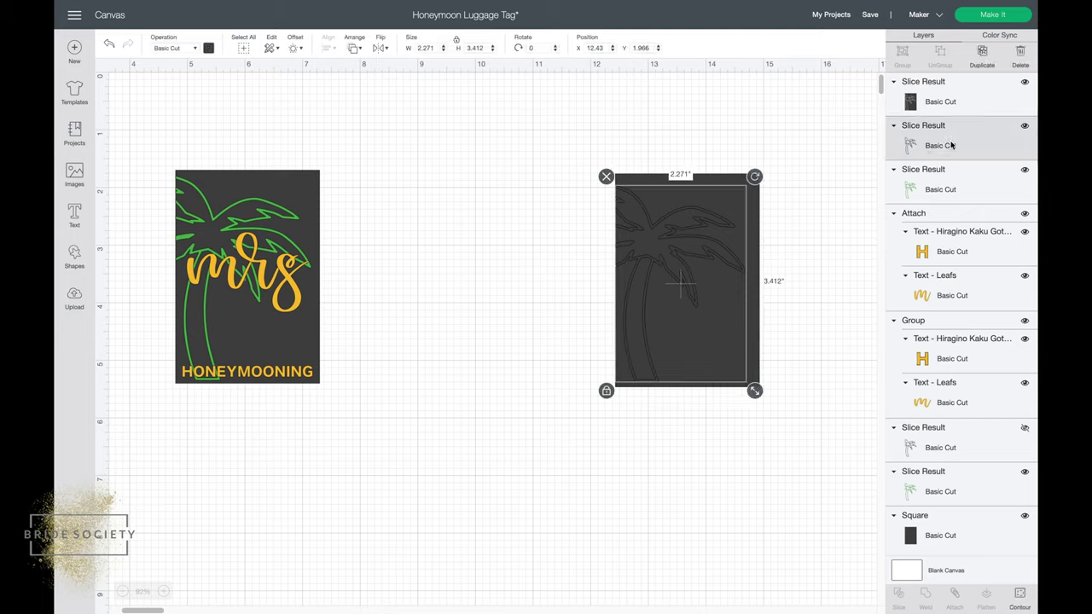
key(Delete)
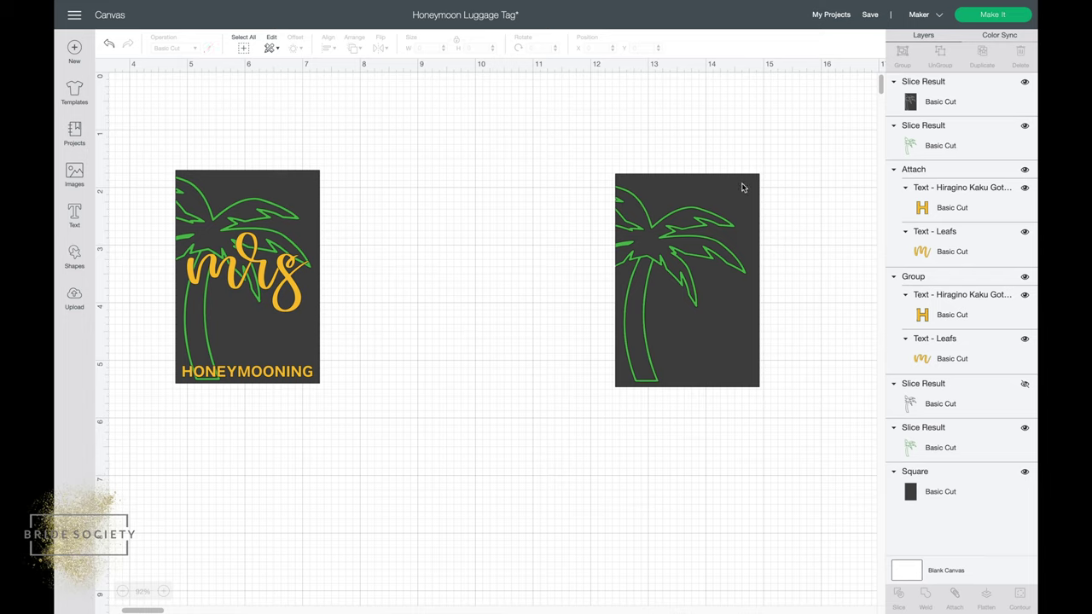
click(742, 187)
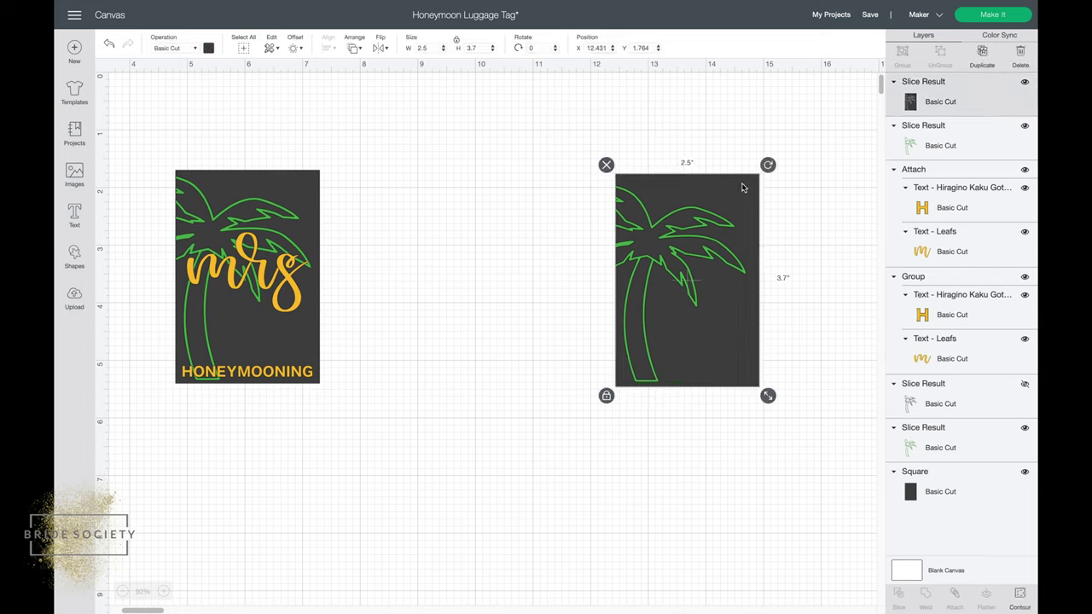
drag(742, 187, 552, 322)
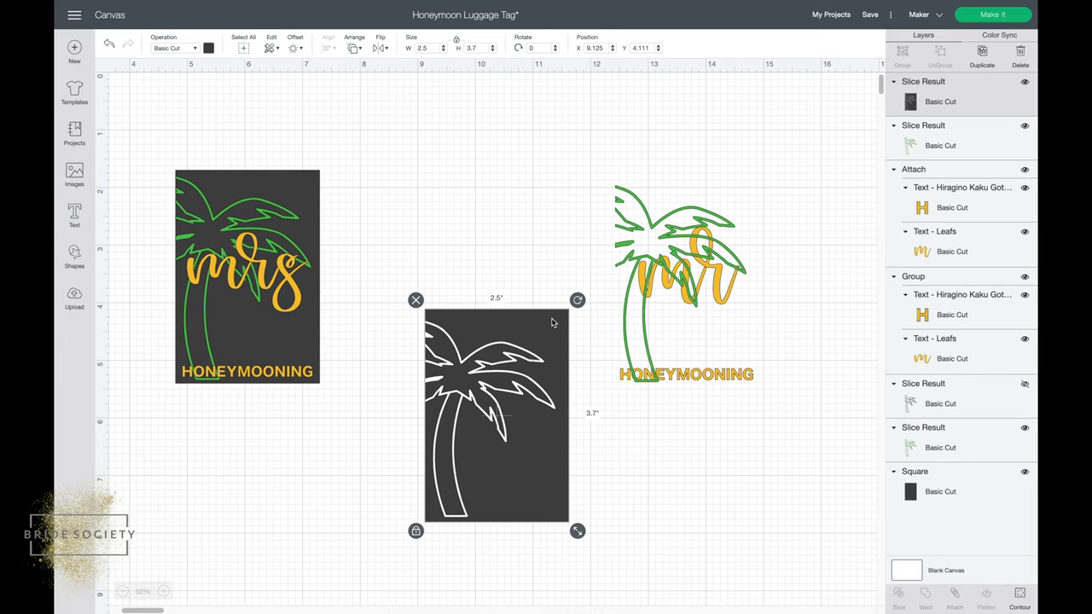
key(Delete)
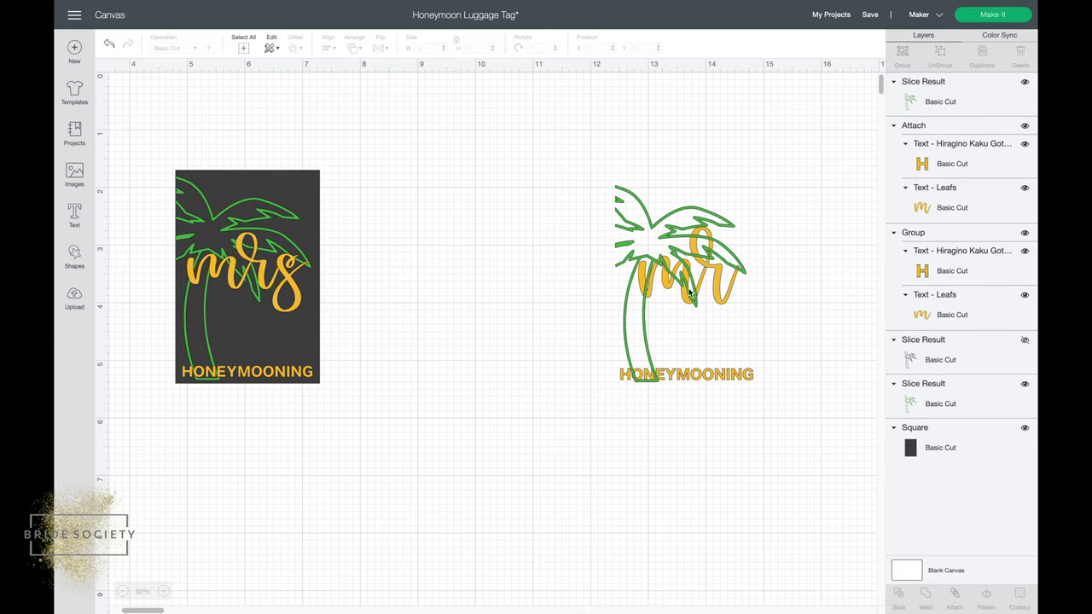
click(643, 239)
Step: Send the green palm tree outline to the back behind mr and HONEYMOONING
right_click(690, 212)
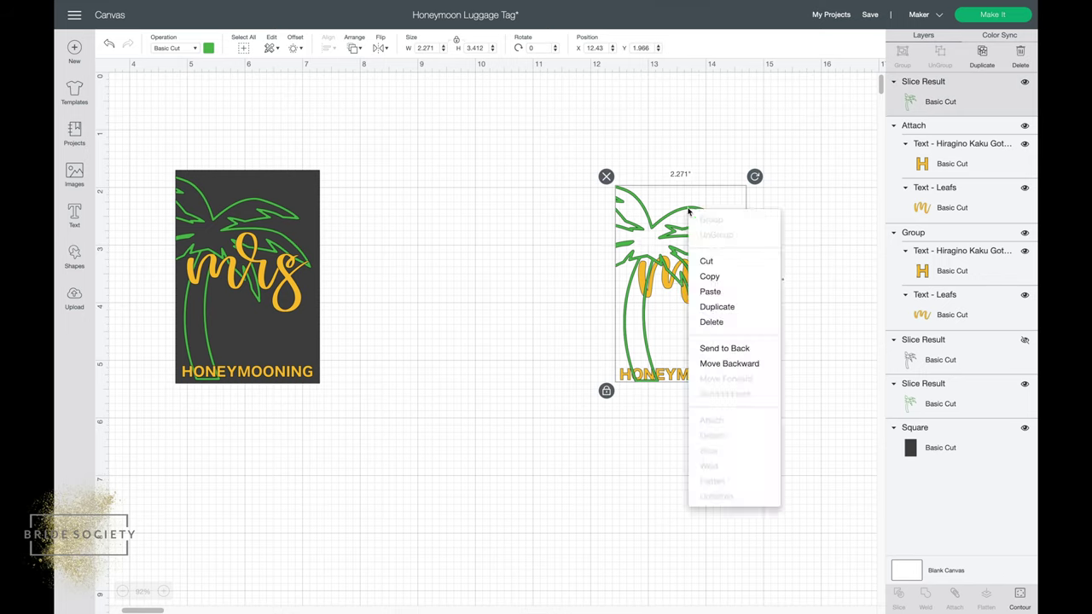
click(733, 348)
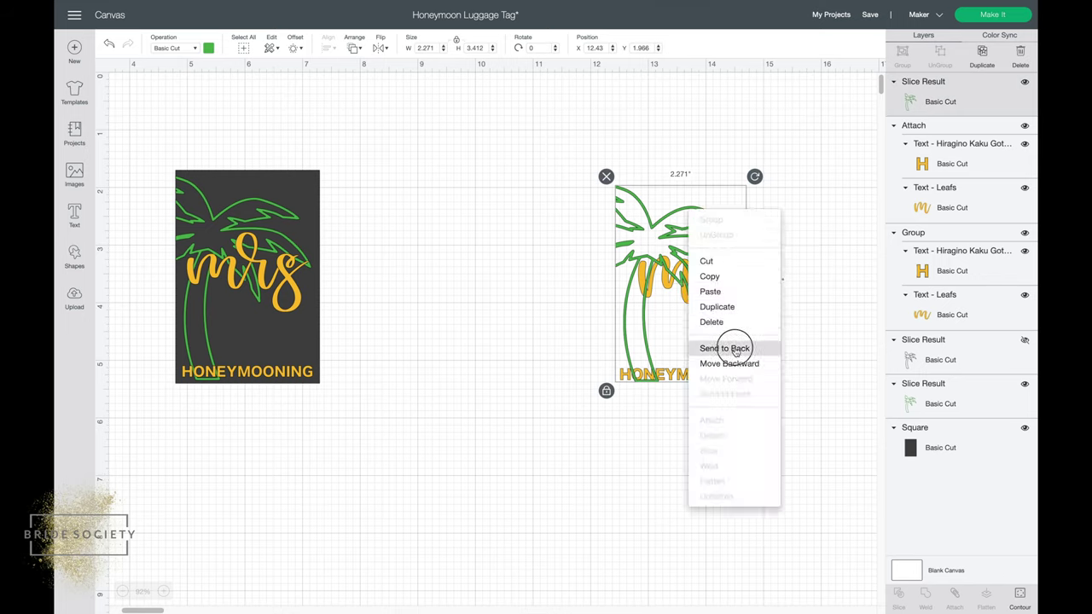
click(697, 419)
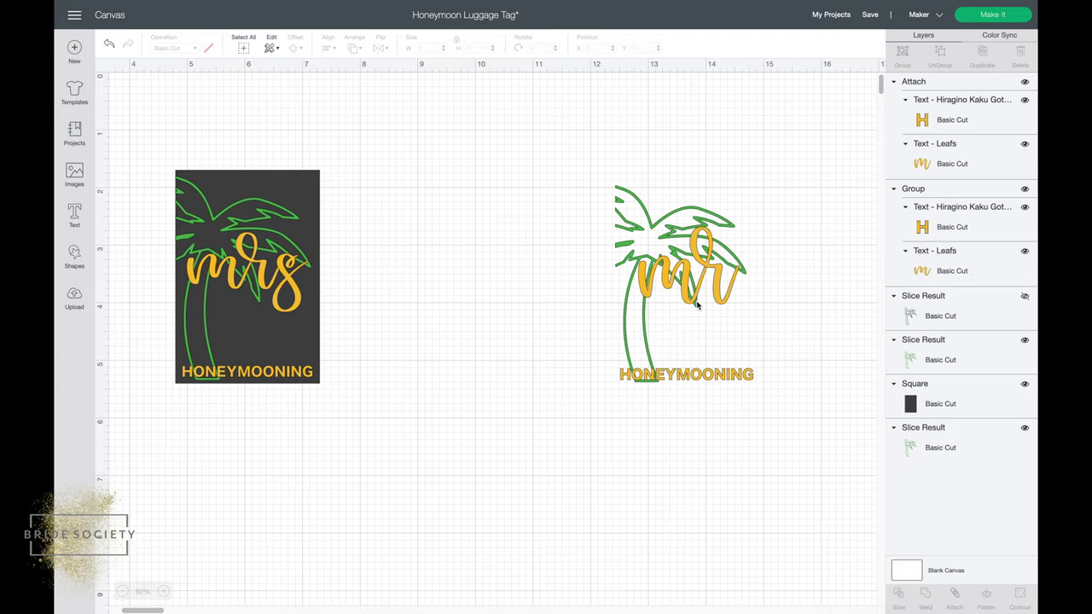
Step: On the mat screen, turn Mirror on for the gold mrs/HONEYMOONING mat 1
click(1005, 16)
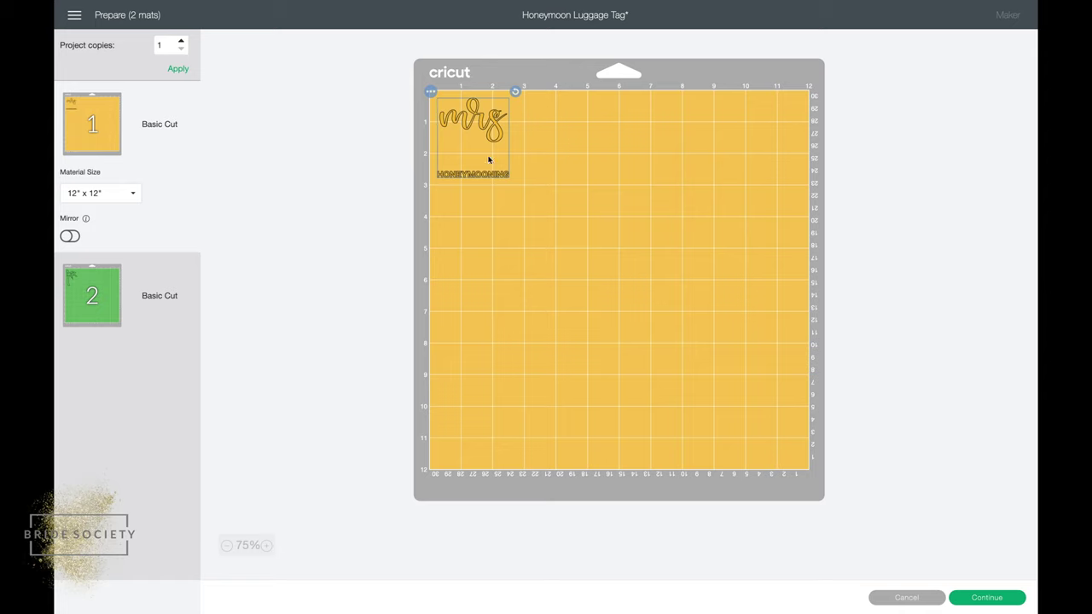
mouse_move(473, 142)
mouse_down()
mouse_move(534, 147)
mouse_move(597, 179)
mouse_move(473, 142)
mouse_up()
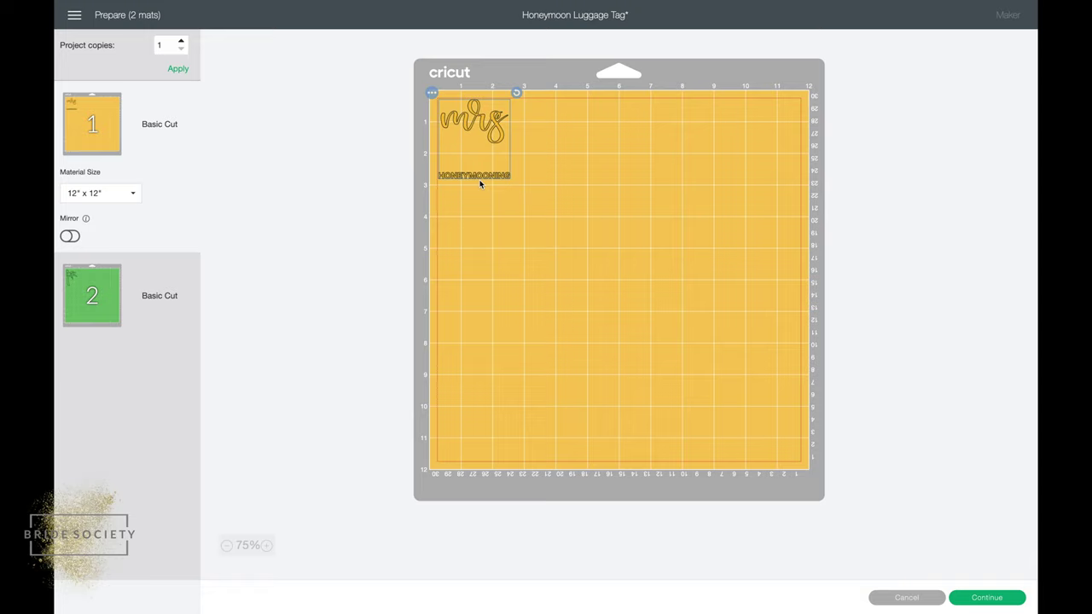
click(72, 237)
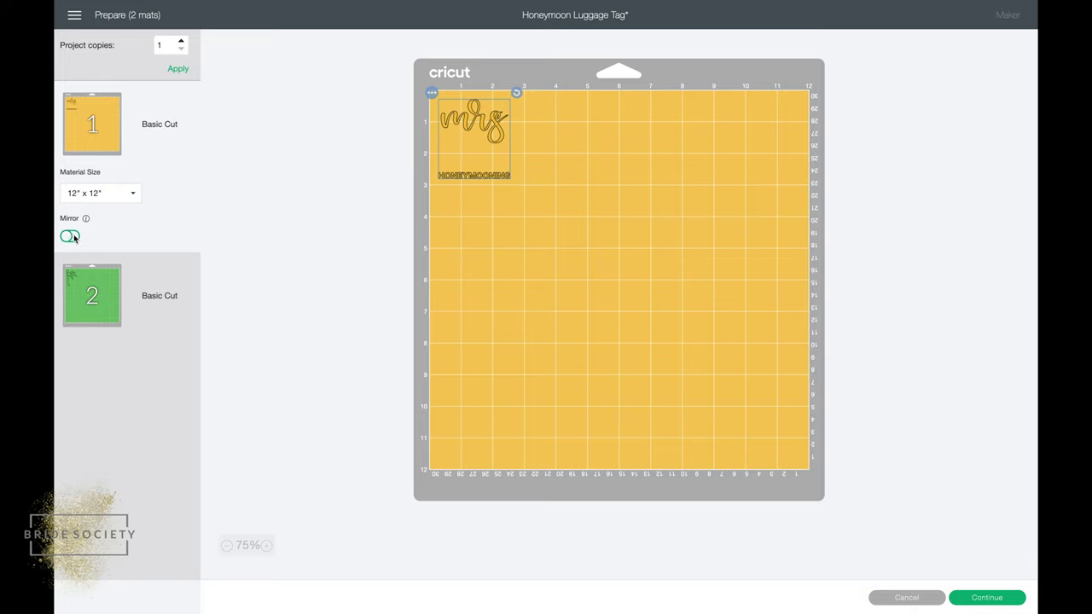
click(72, 237)
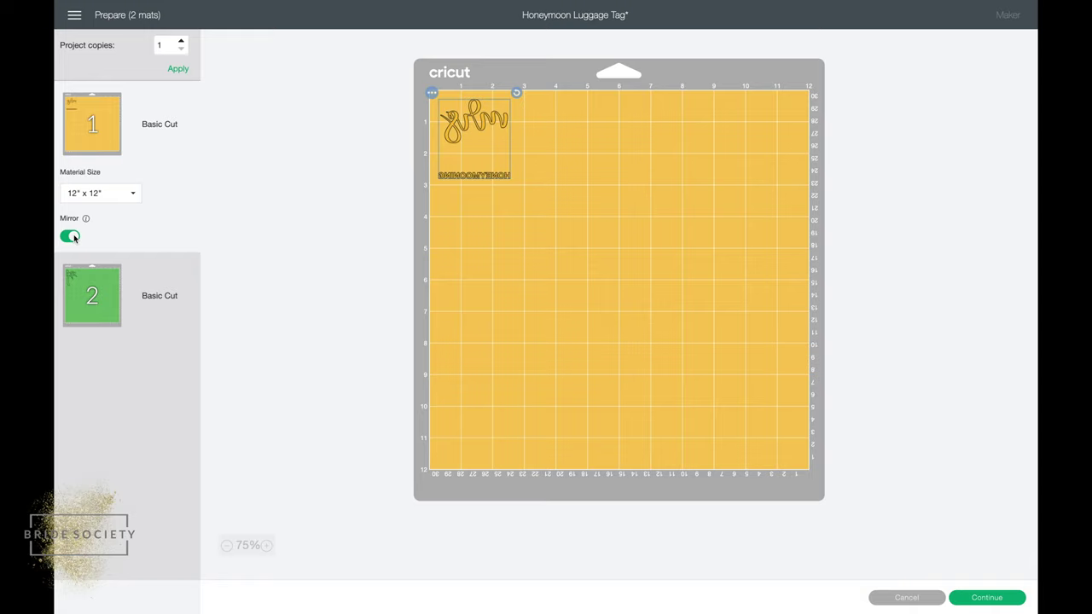
Step: Turn Mirror on for the green palm tree mat 2 and continue
click(87, 297)
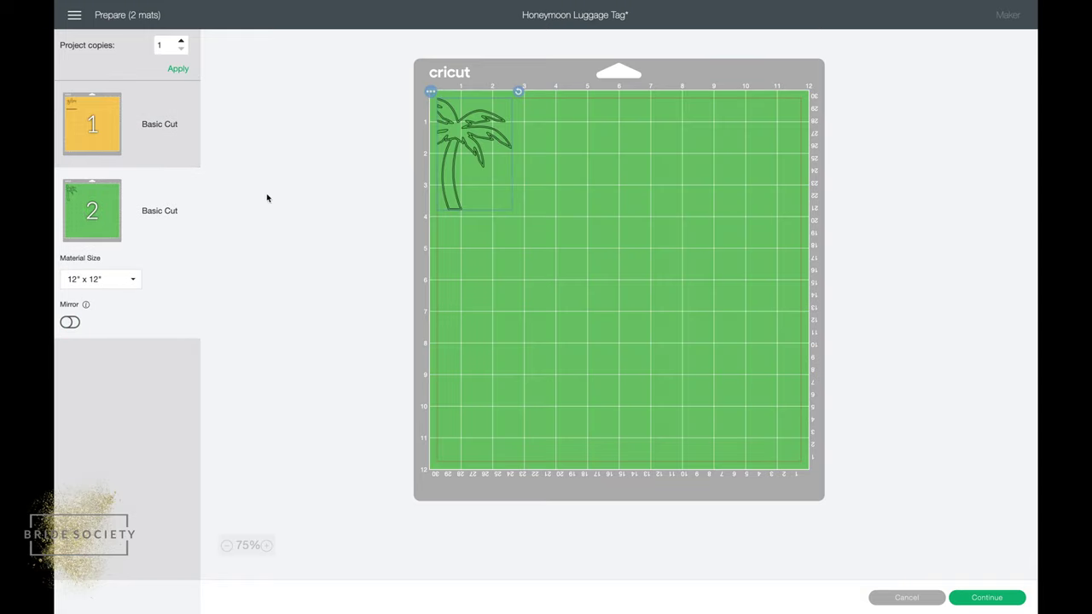
click(70, 323)
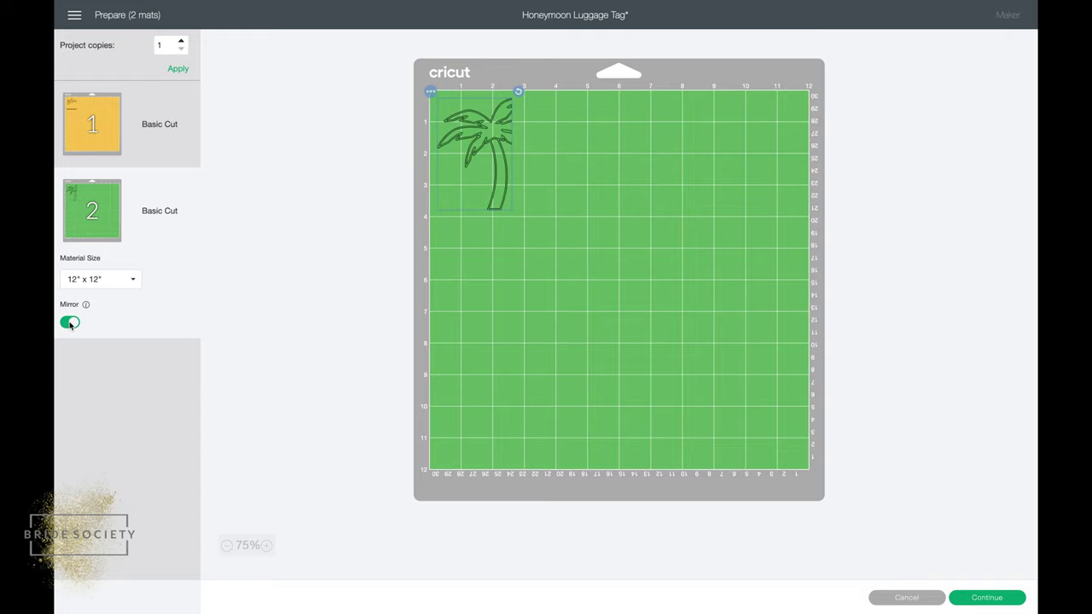
click(93, 111)
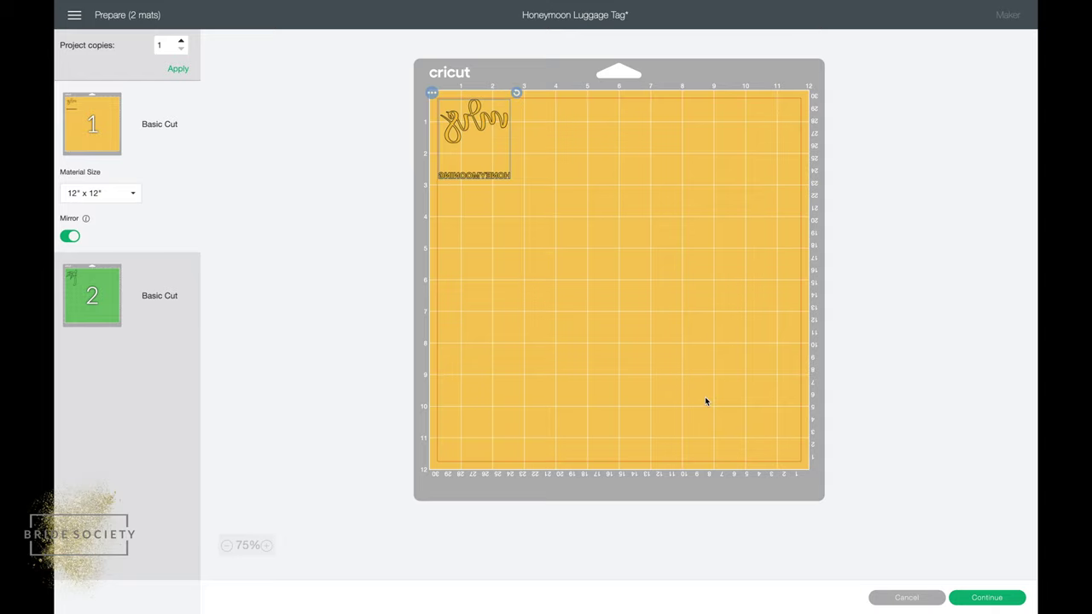
click(985, 598)
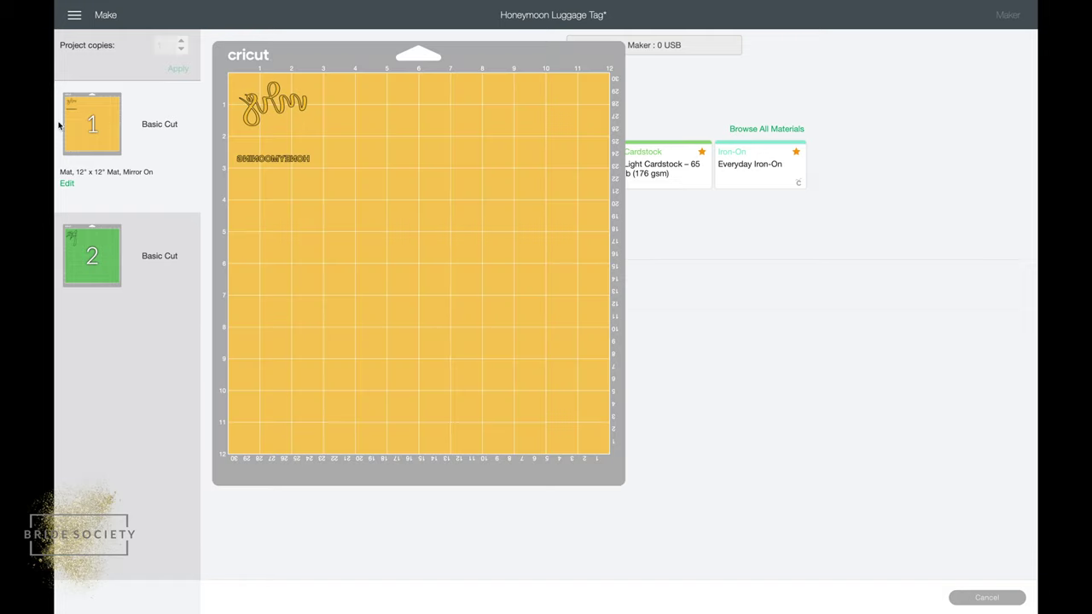
Step: Check the enlarged mat 1 preview, then pick Foil Iron-On as its base material
click(88, 126)
click(622, 217)
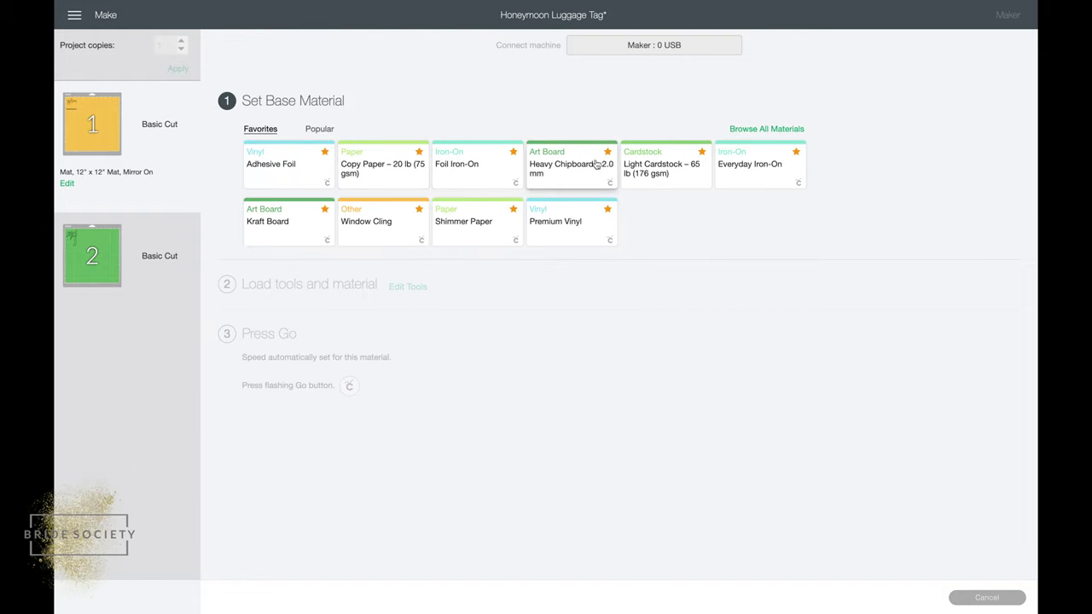
click(476, 171)
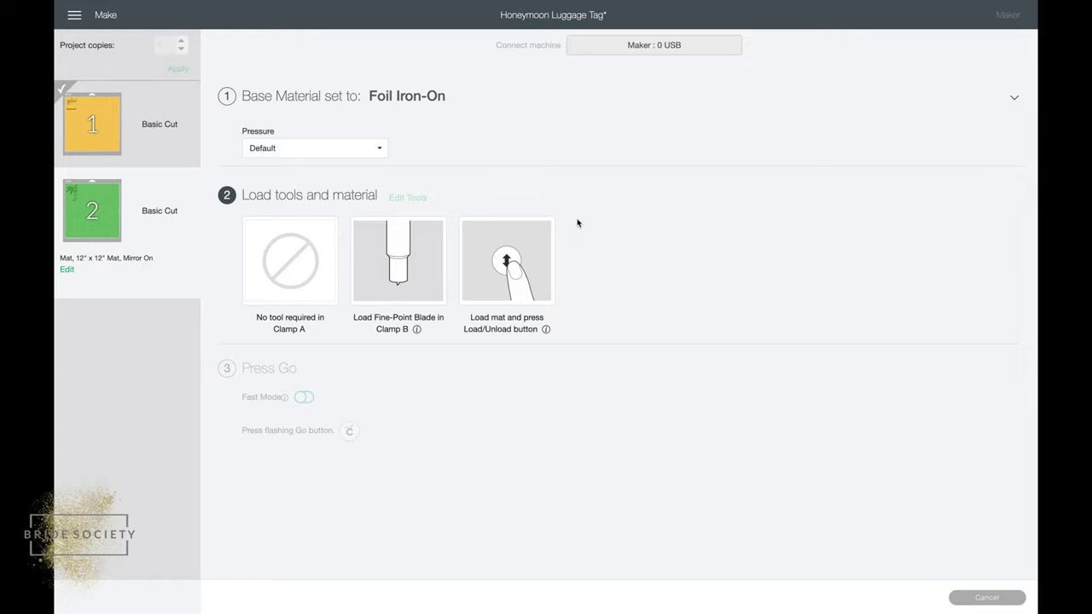
Step: Choose Everyday Iron-On from Favorites as the palm tree mat's base material
mouse_move(89, 215)
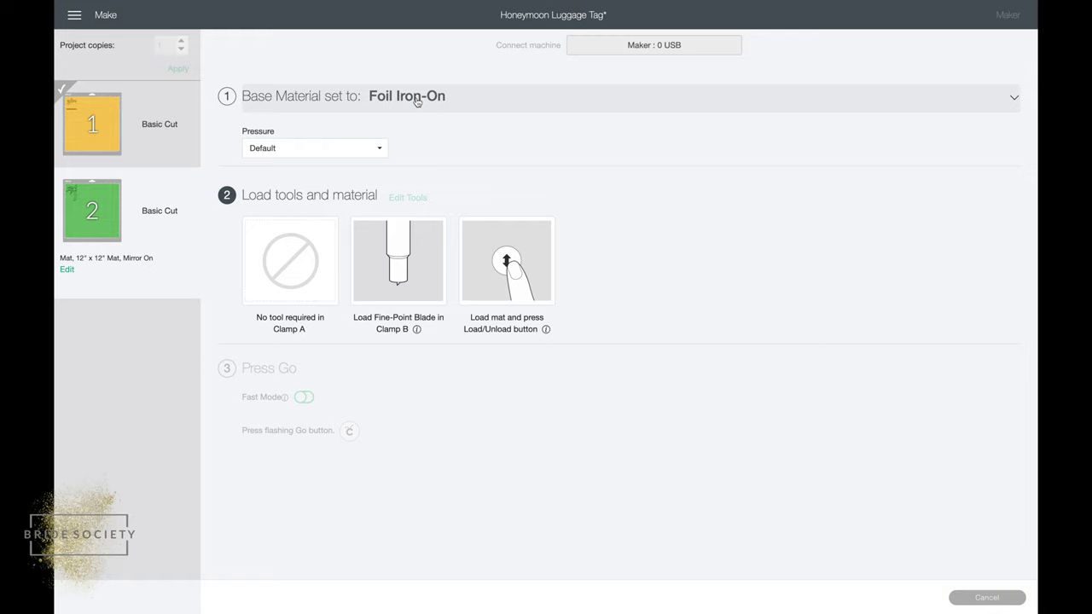
click(370, 105)
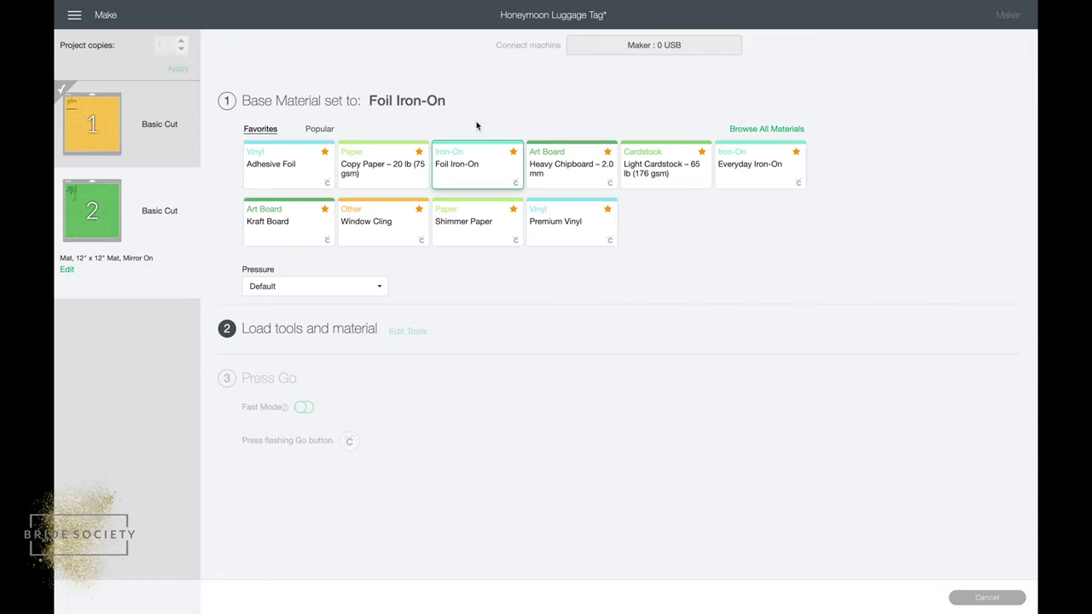
click(768, 177)
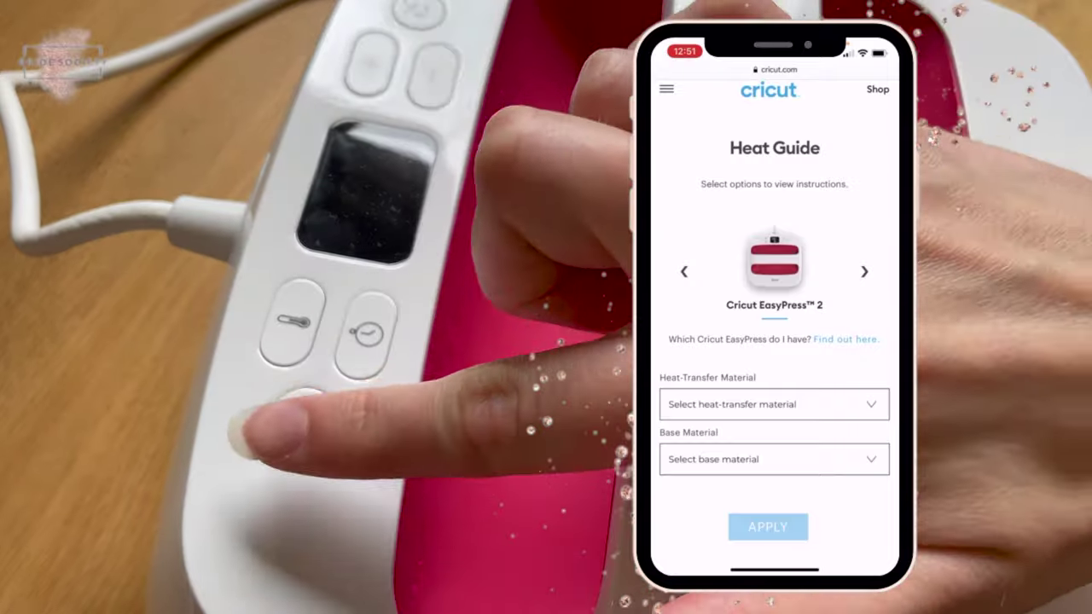
Step: Apply Everyday Iron-On™/ Lite / Metallic on Faux Leather with the Cricut EasyPress Mat
click(774, 405)
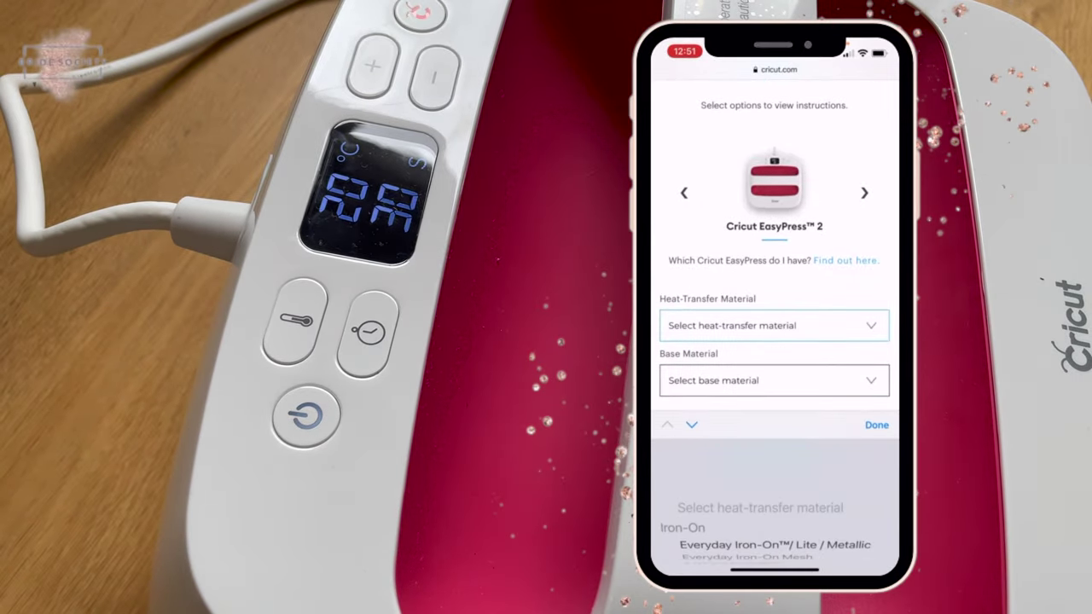
scroll(774, 505, down, 1)
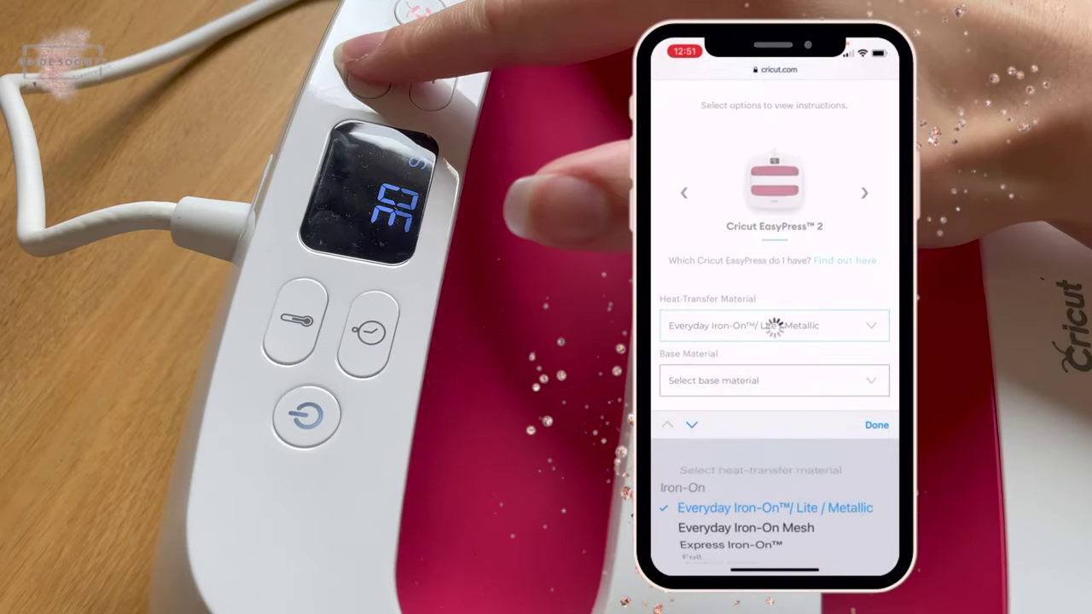
click(877, 425)
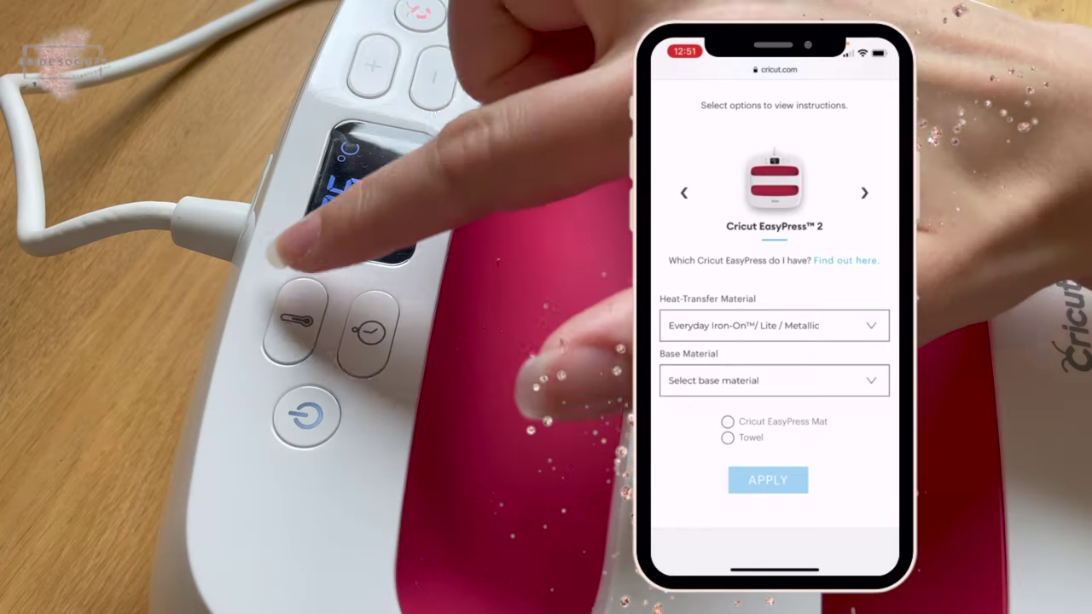
click(774, 381)
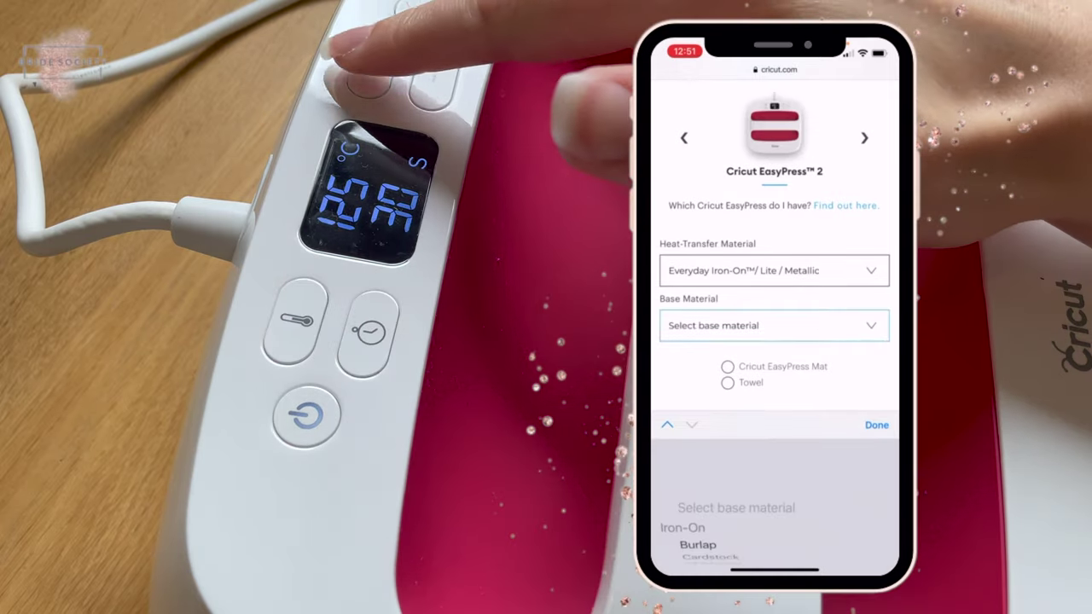
scroll(774, 512, down, 5)
click(876, 425)
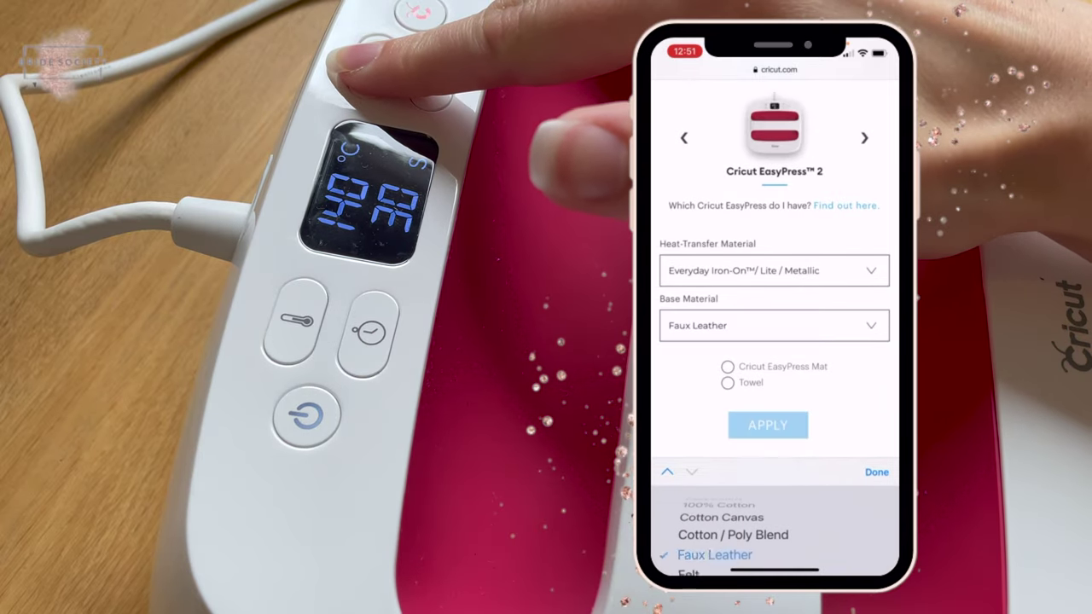
click(727, 366)
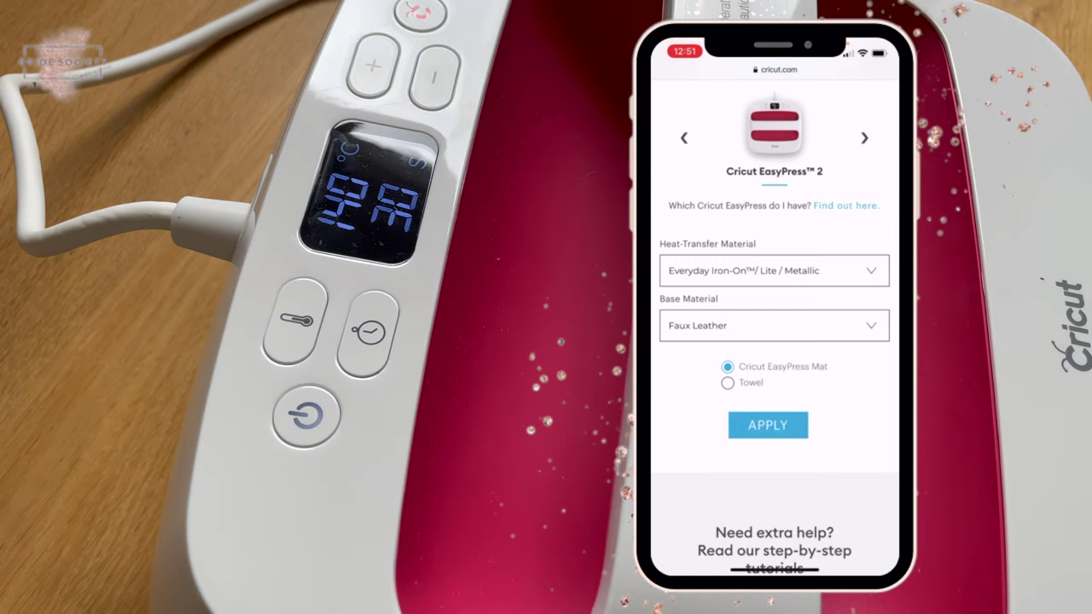
click(768, 425)
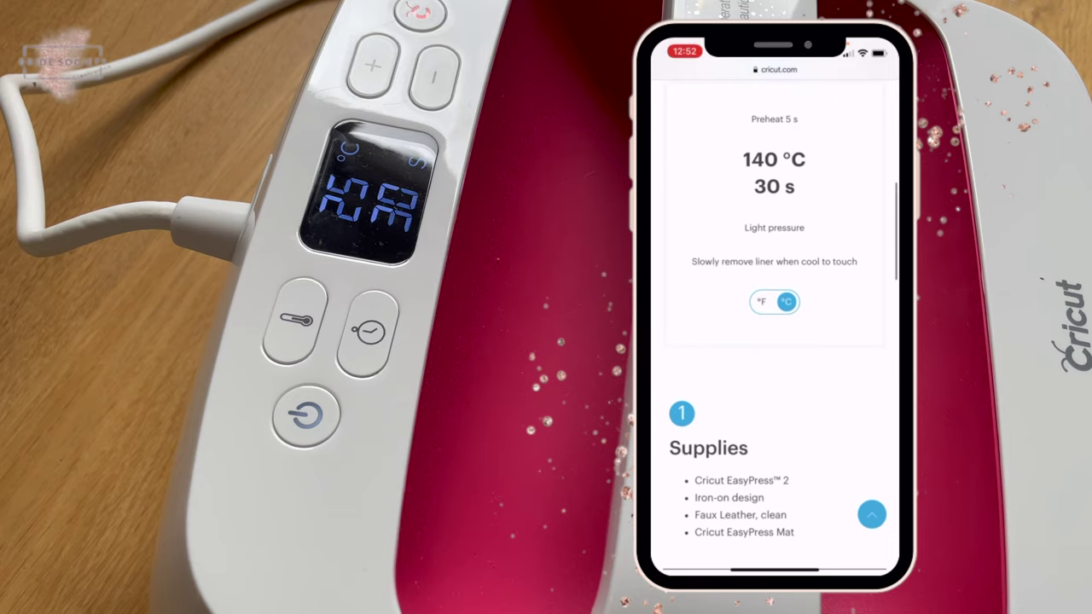
Step: Scroll to the faux leather settings card: 140 °C for 30 s, light pressure
scroll(774, 324, up, 2)
scroll(774, 341, up, 1)
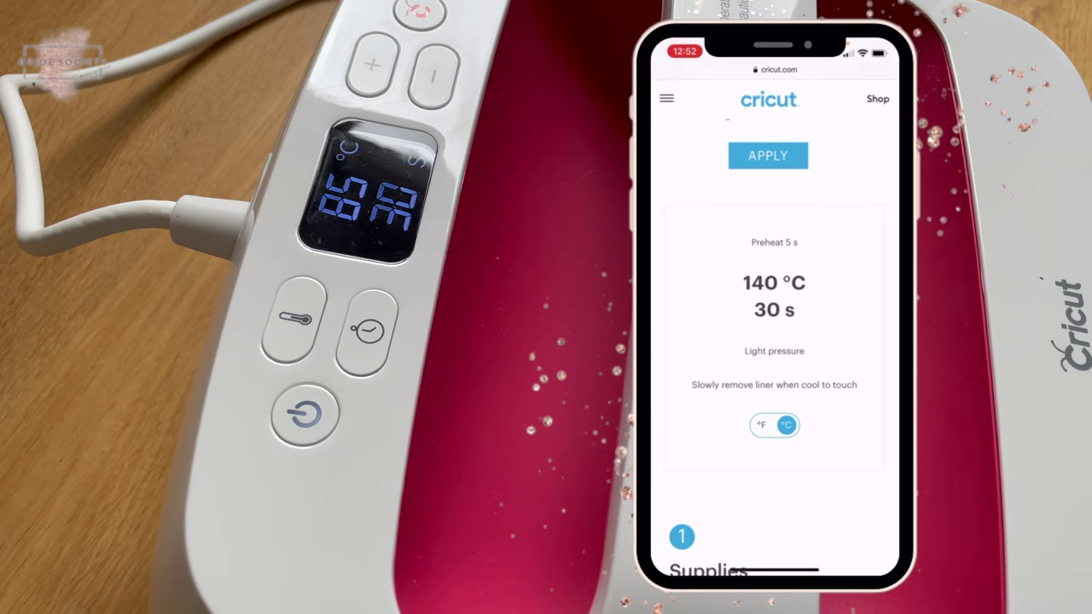
scroll(774, 341, down, 1)
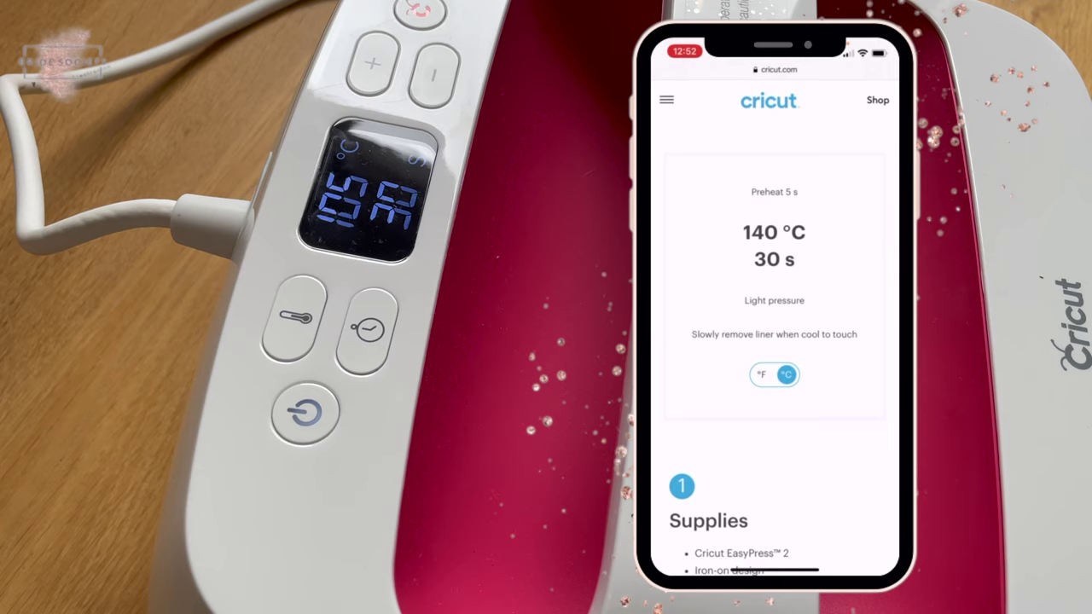